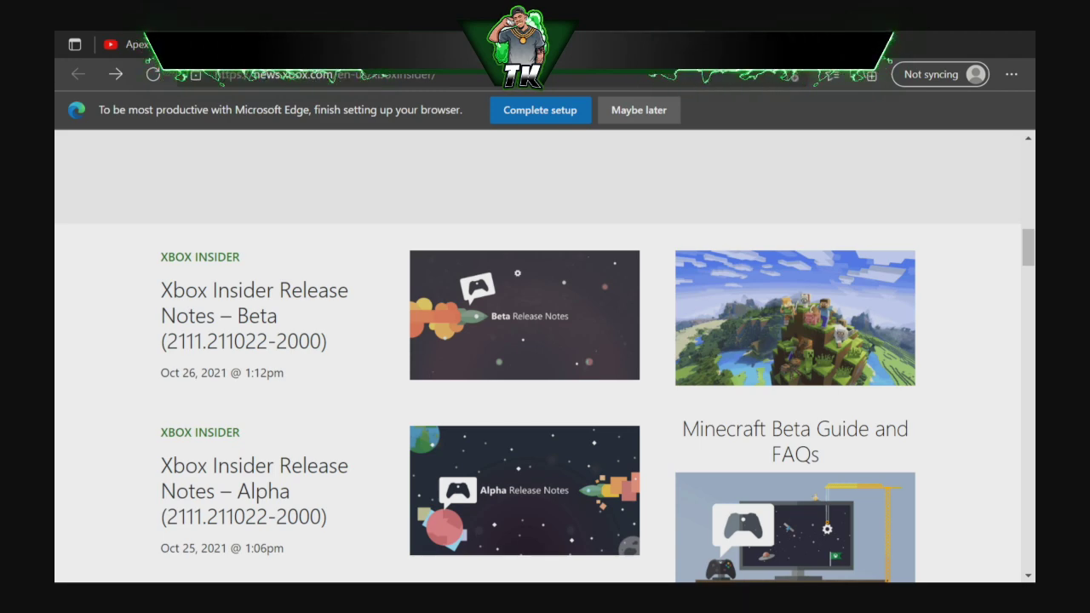
# - Browse the Xbox Wire Xbox Insider listing with its Beta, Alpha and Alpha Skip-Ahead notes
pyautogui.scroll(1, 343, 520)
pyautogui.scroll(-5, 344, 520)
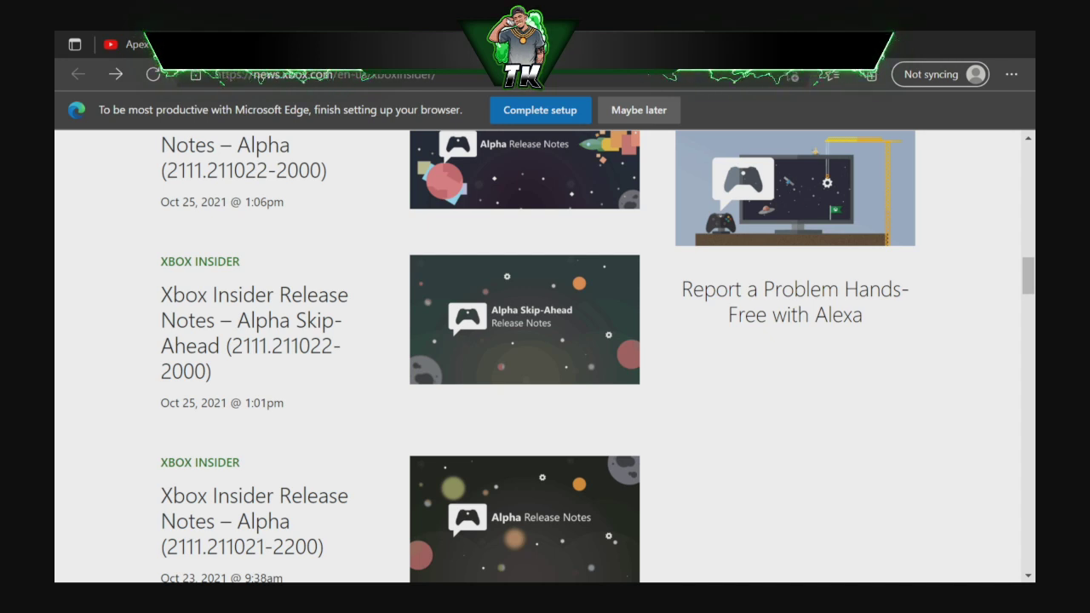
pyautogui.scroll(3, 545, 358)
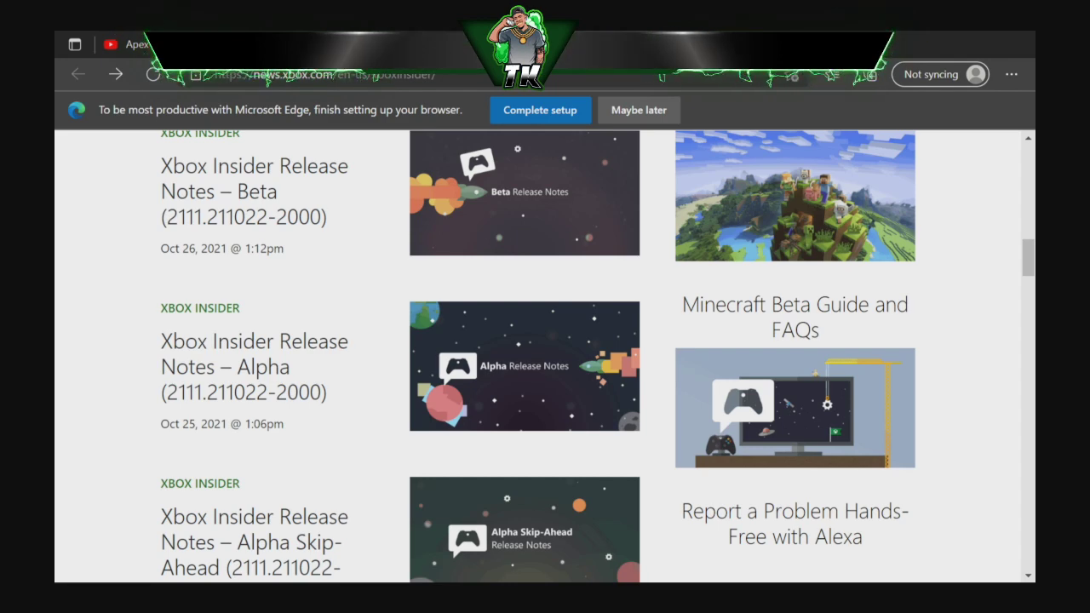
pyautogui.scroll(2, 545, 357)
pyautogui.scroll(-2, 545, 357)
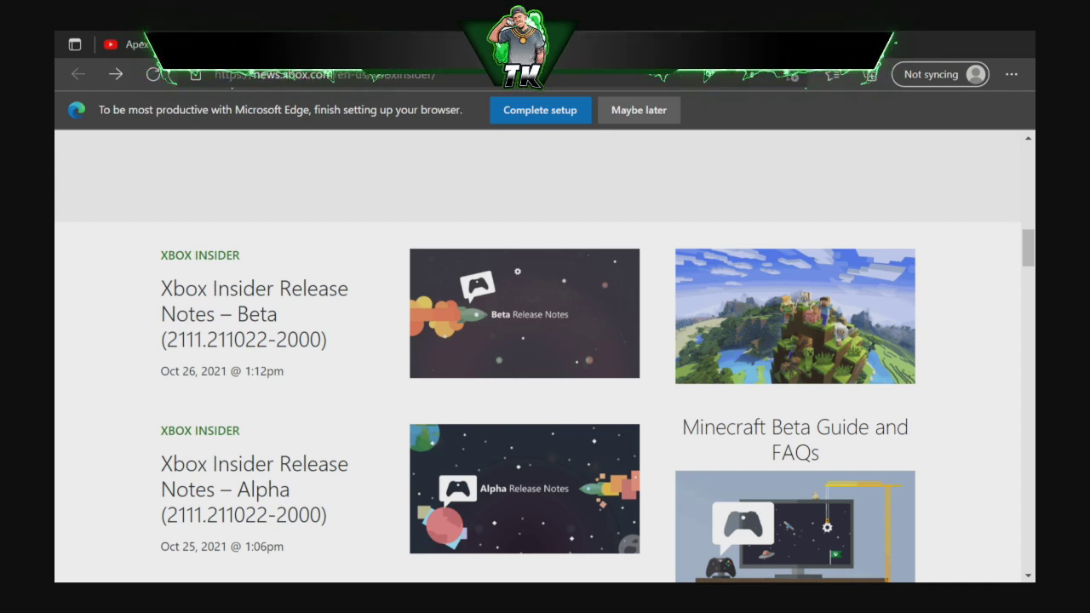
pyautogui.scroll(-3, 537, 358)
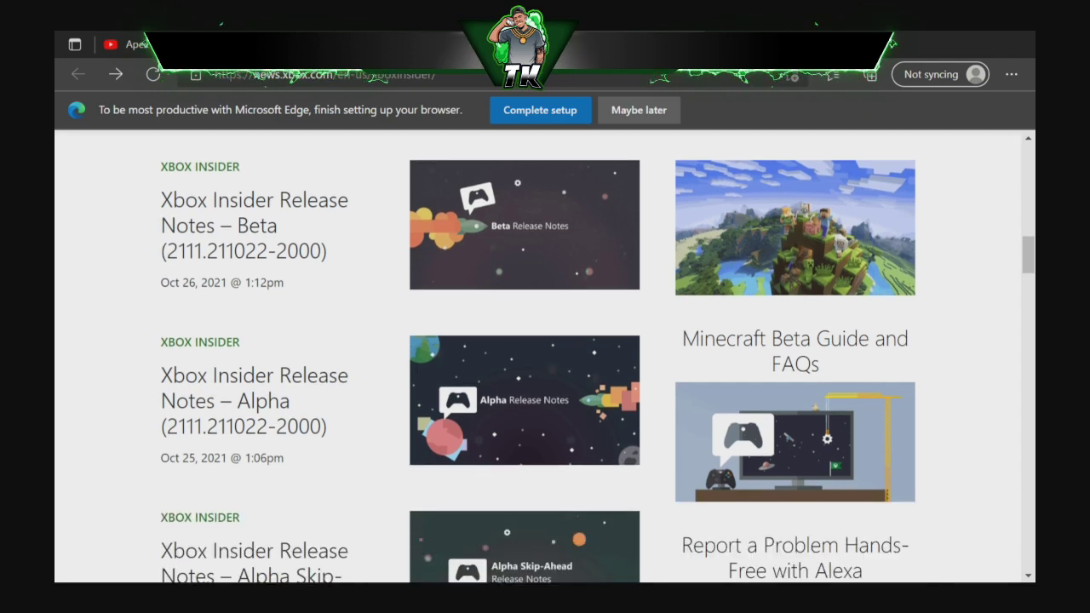
pyautogui.scroll(2, 536, 358)
# - Mute your microphone in the two-person party from the guide, then return to the listing
pyautogui.press('super')
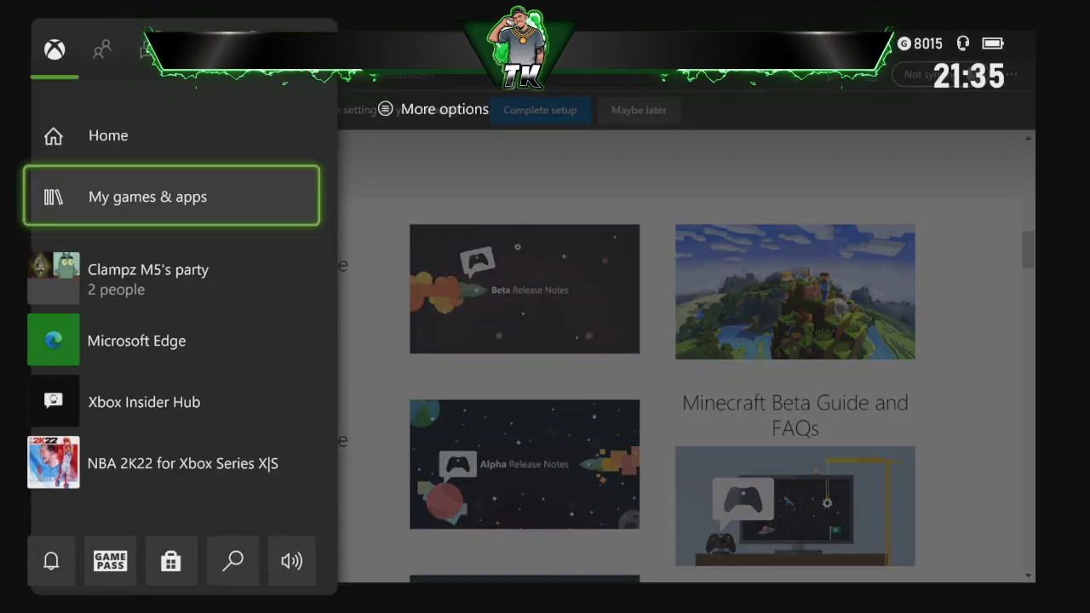
pyautogui.press('Down')
pyautogui.press('m')
pyautogui.press('Escape')
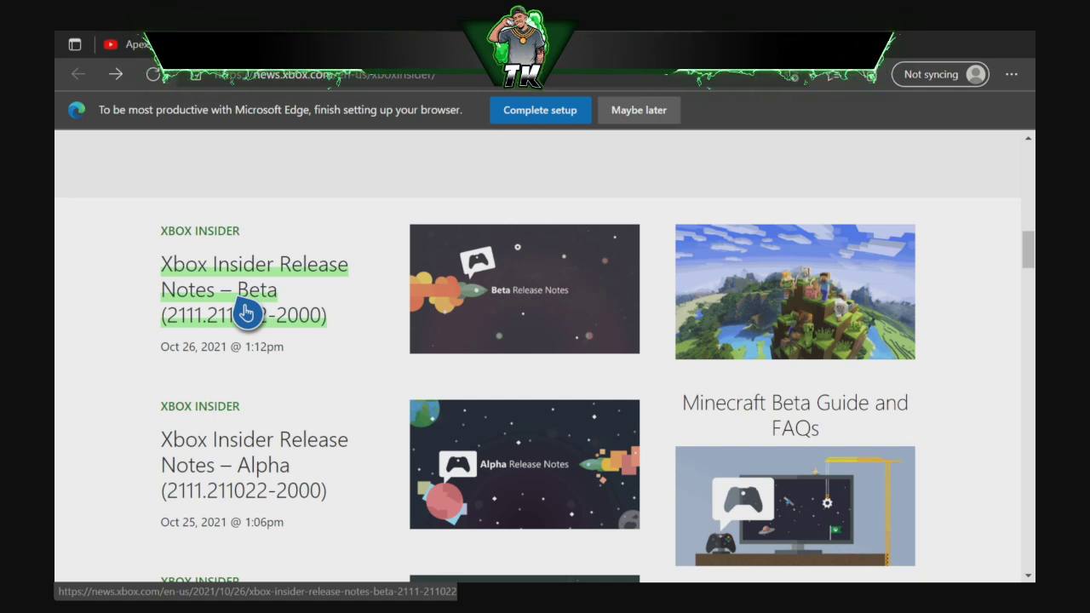
pyautogui.scroll(-1, 244, 285)
# - Open the 'Xbox Insider Release Notes – Beta (2111.211022-2000)' article and read its opening
pyautogui.click(247, 275)
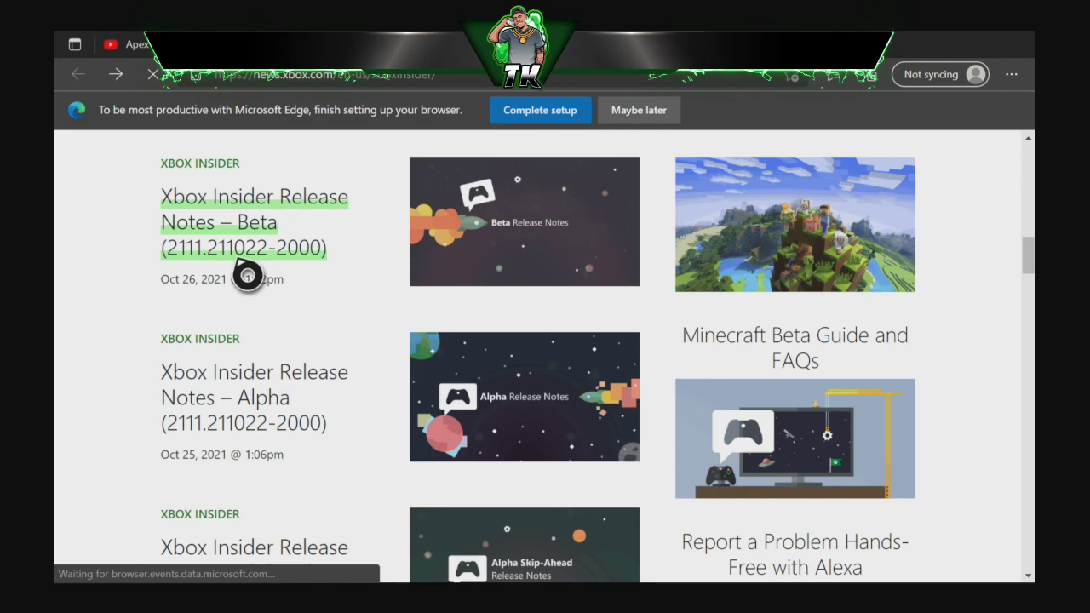
pyautogui.scroll(-3, 247, 275)
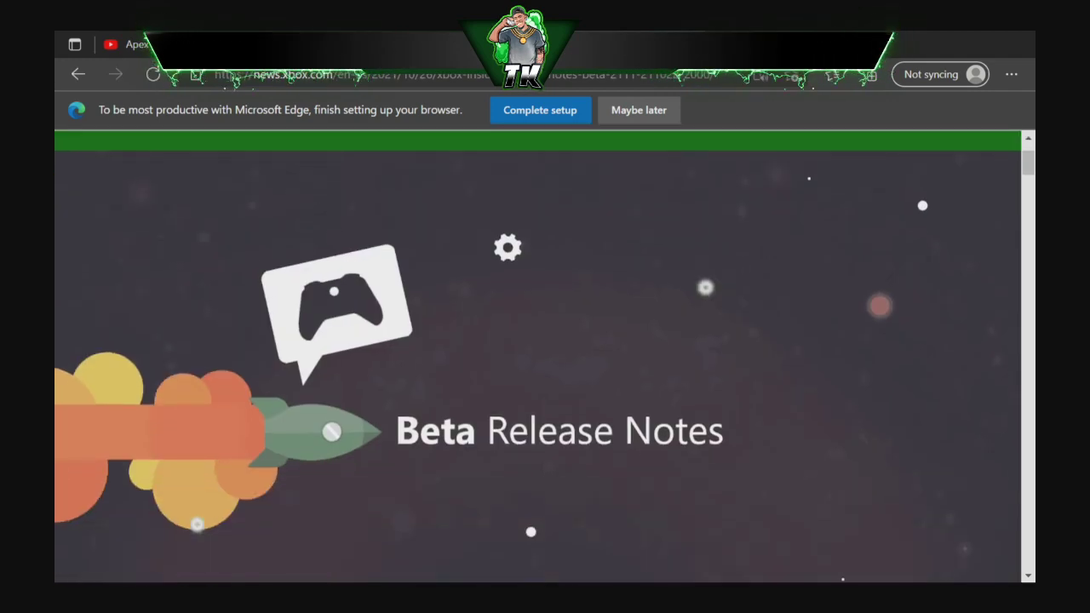
pyautogui.scroll(-4, 253, 332)
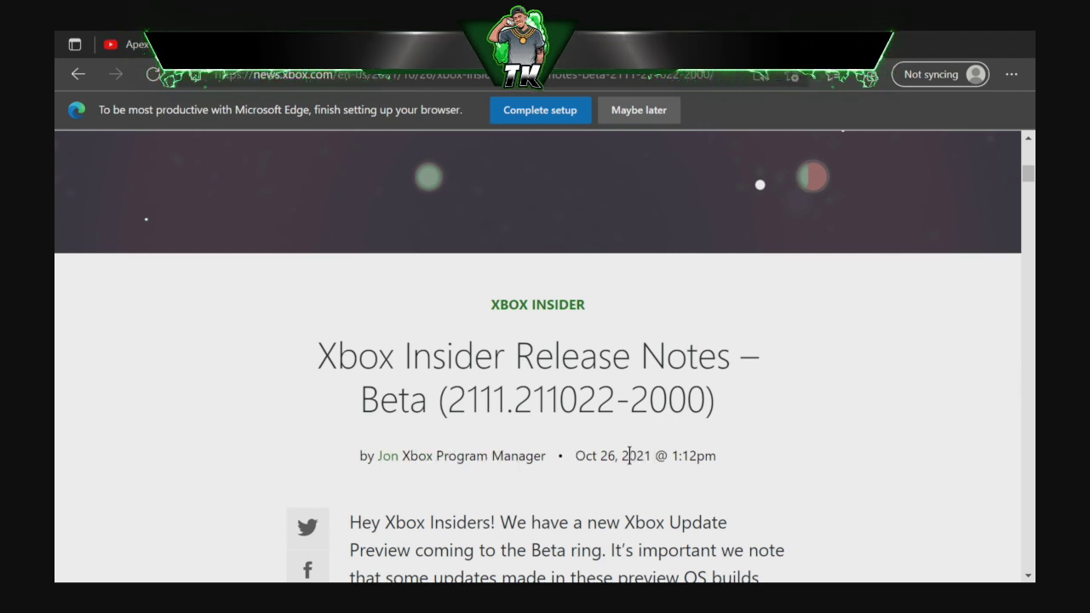
pyautogui.scroll(-5, 630, 456)
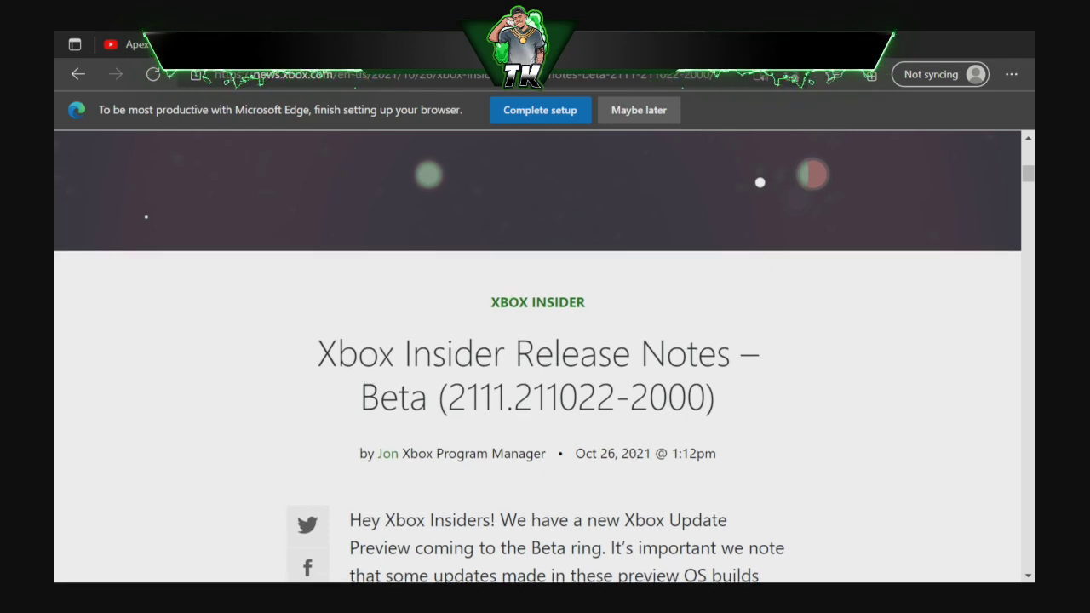
pyautogui.scroll(-4, 545, 357)
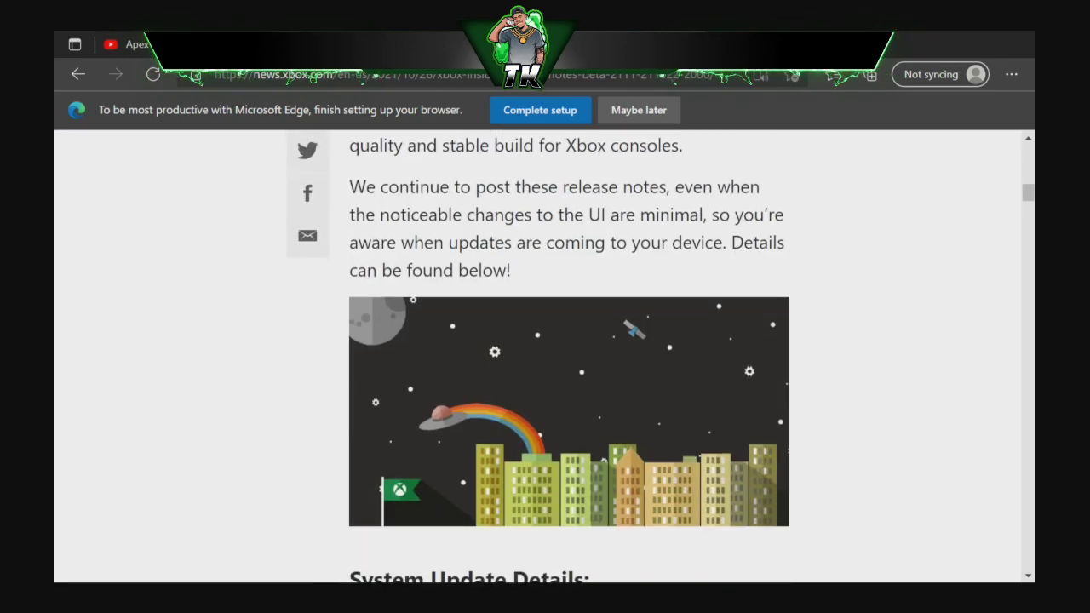
pyautogui.scroll(-1, 545, 358)
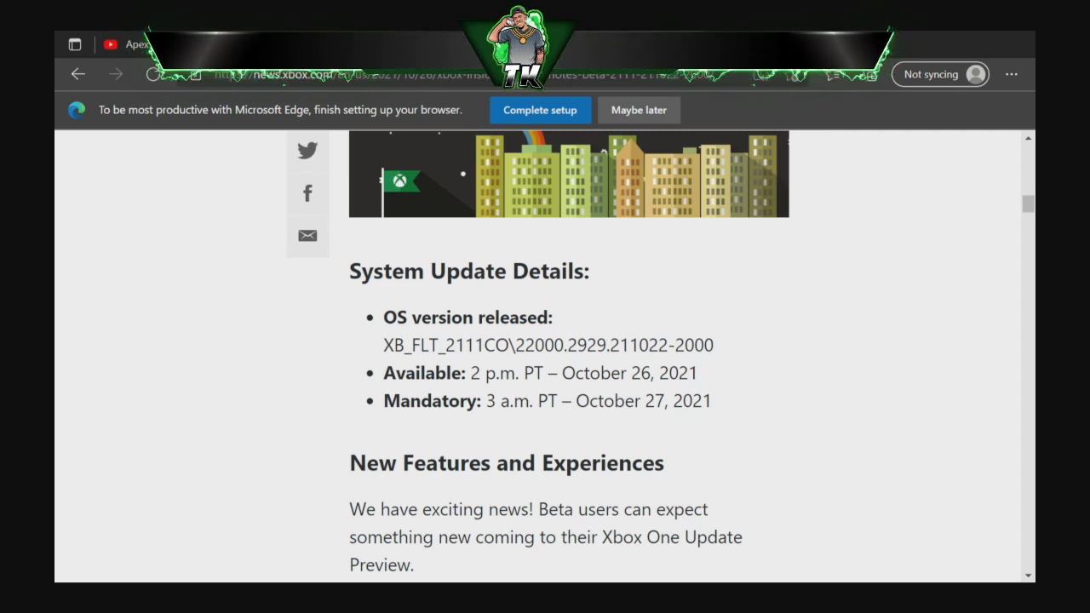
# - Read further down the Beta 2111 notes to the Settings – Audio section
pyautogui.scroll(-4, 567, 358)
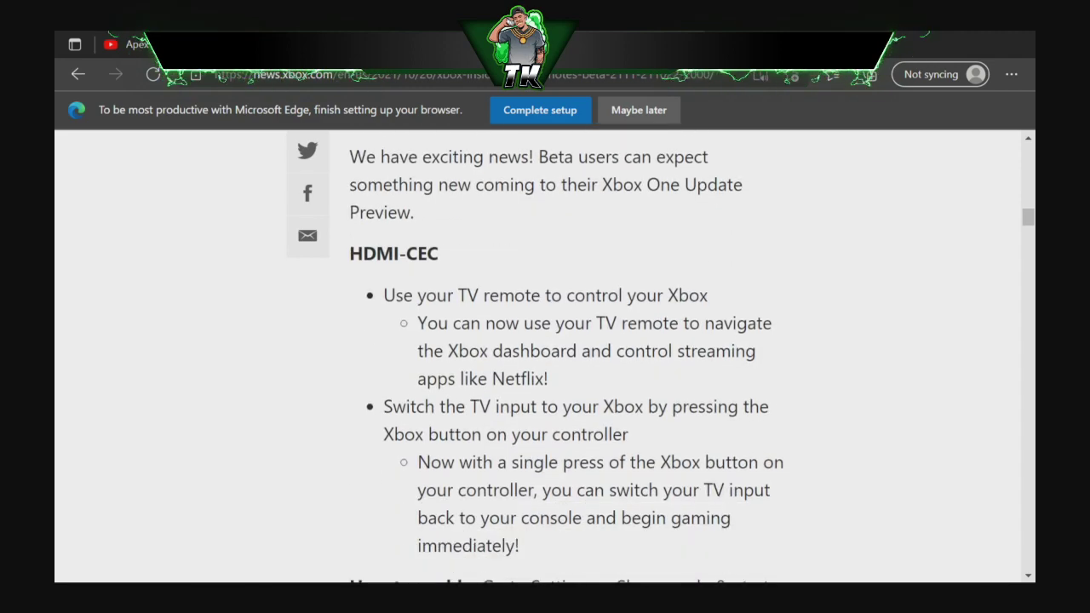
pyautogui.scroll(-2, 567, 357)
pyautogui.scroll(2, 567, 358)
pyautogui.scroll(2, 566, 358)
pyautogui.scroll(-3, 566, 357)
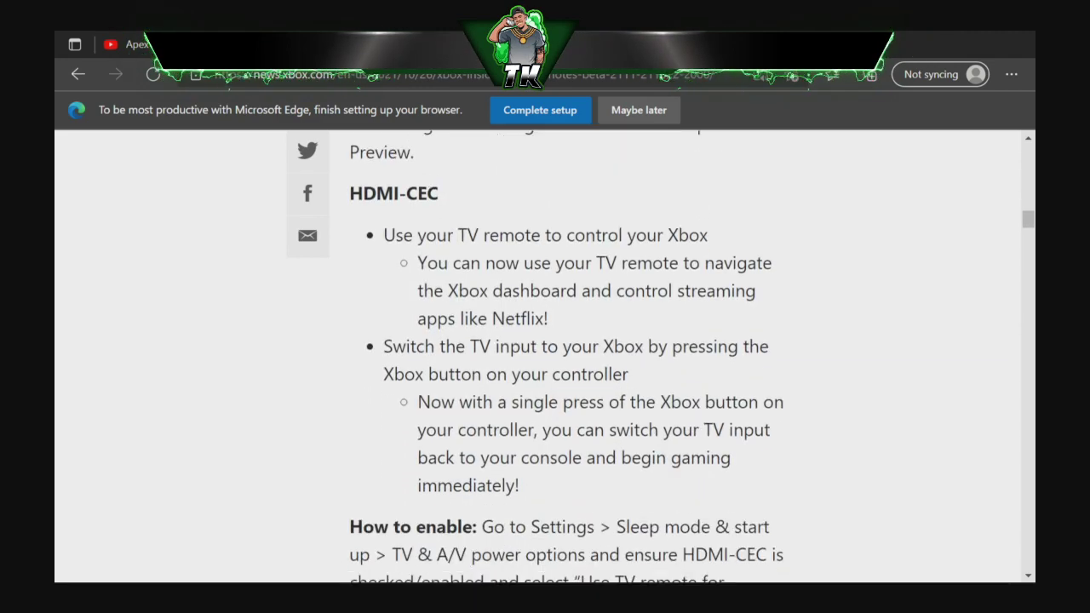
pyautogui.scroll(-3, 567, 358)
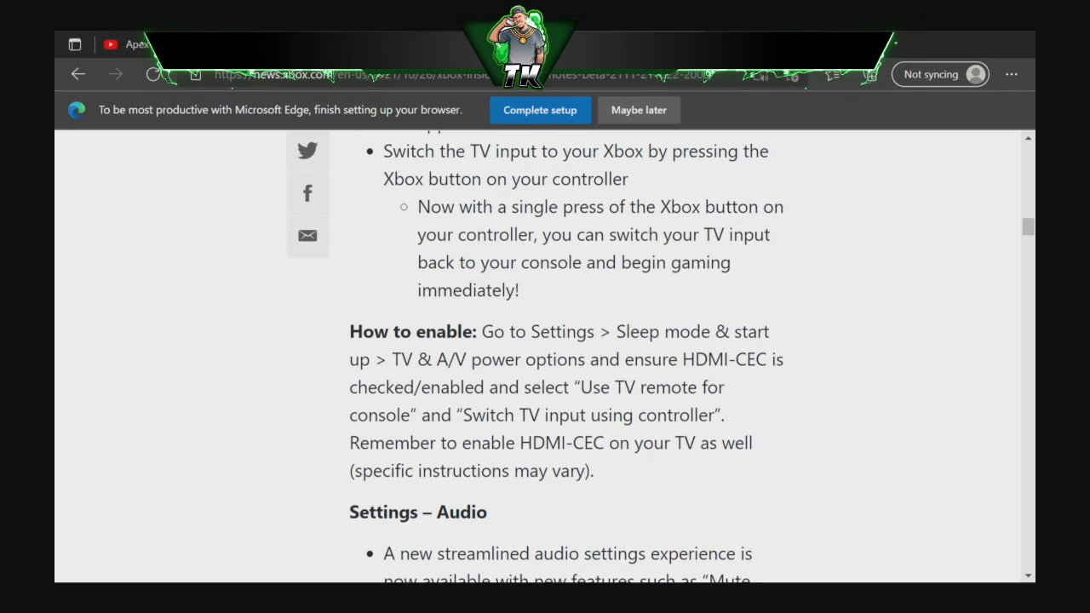
pyautogui.scroll(-3, 566, 358)
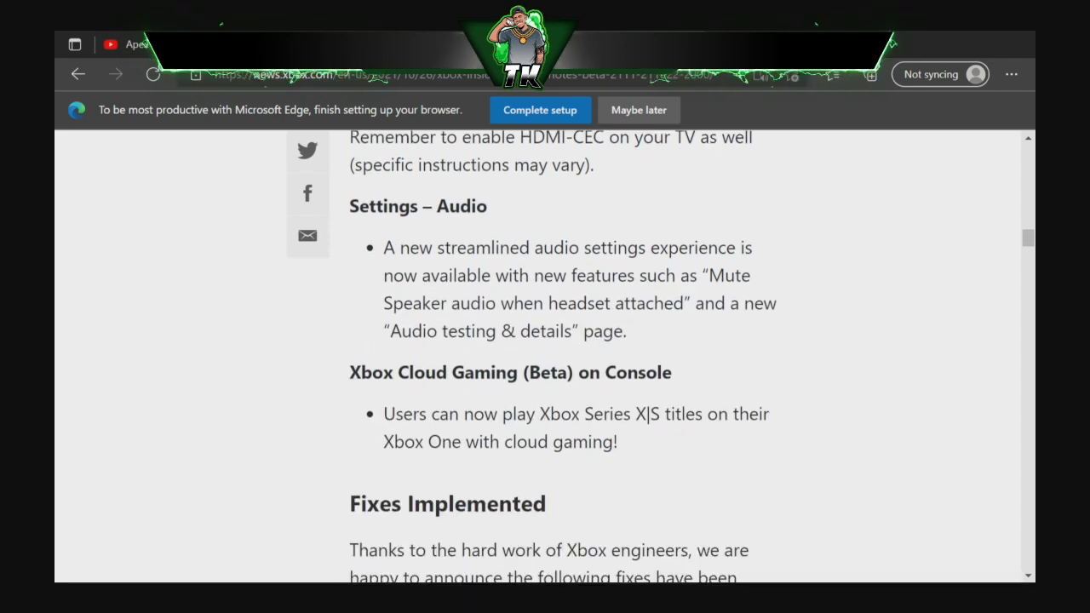
pyautogui.scroll(-1, 567, 358)
pyautogui.scroll(-1, 567, 358)
pyautogui.scroll(2, 566, 358)
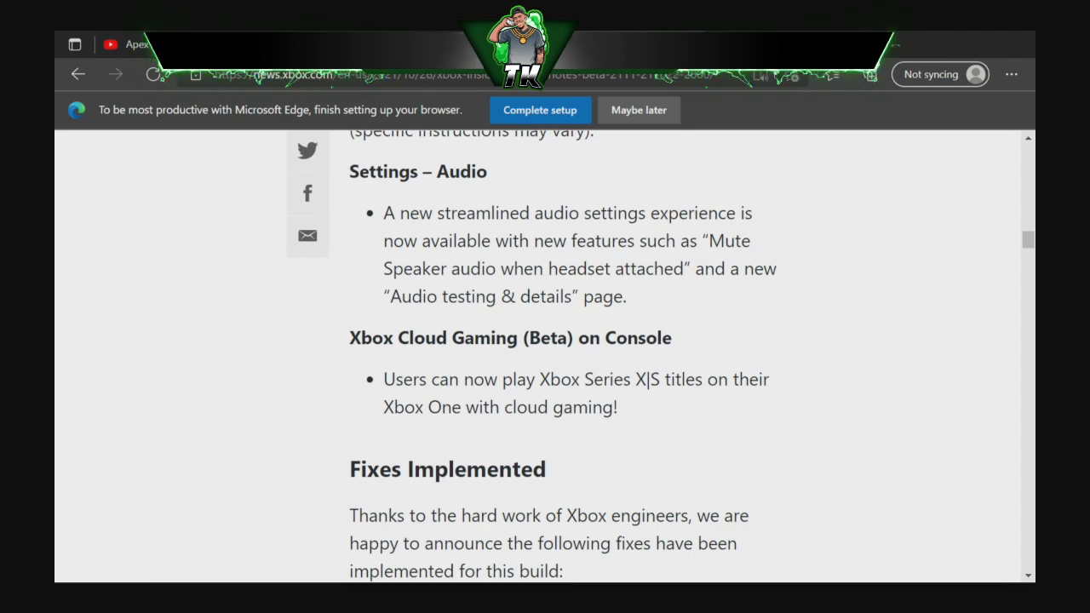
pyautogui.scroll(-2, 545, 358)
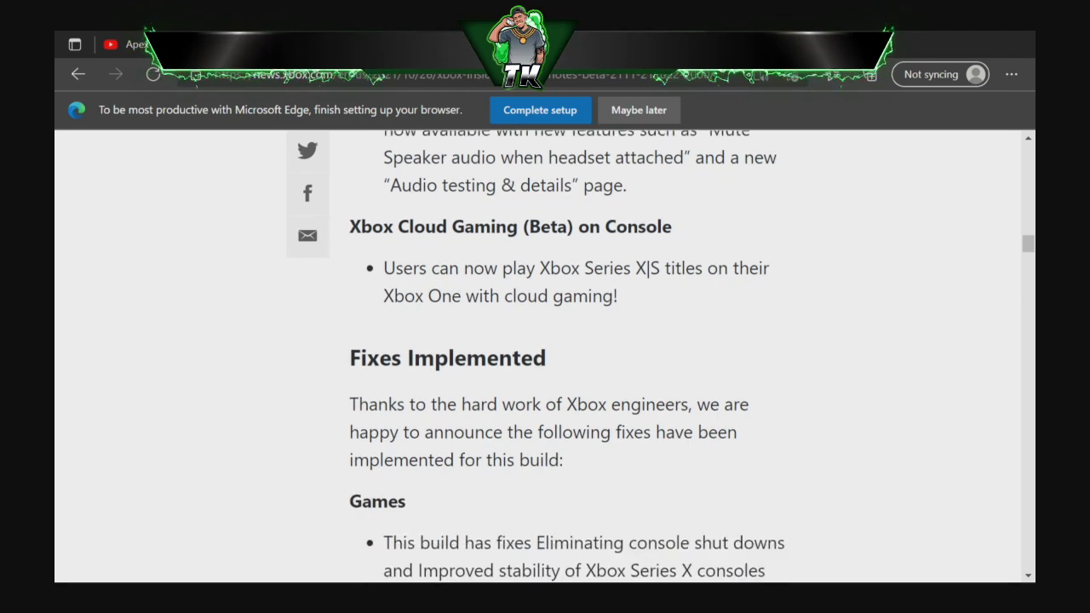
pyautogui.scroll(2, 545, 358)
pyautogui.scroll(-1, 545, 358)
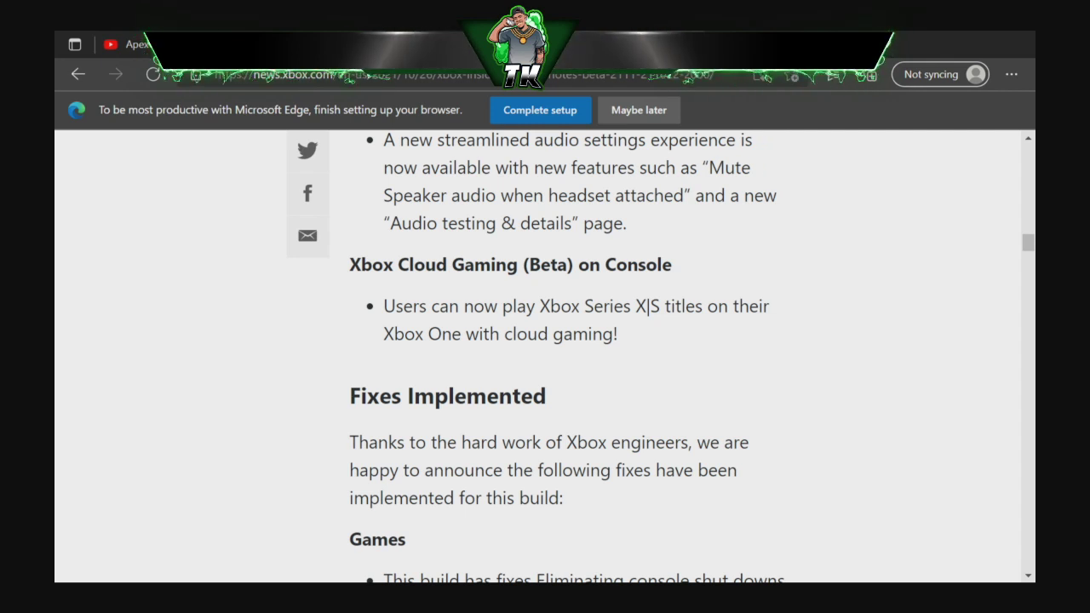
pyautogui.scroll(-2, 545, 358)
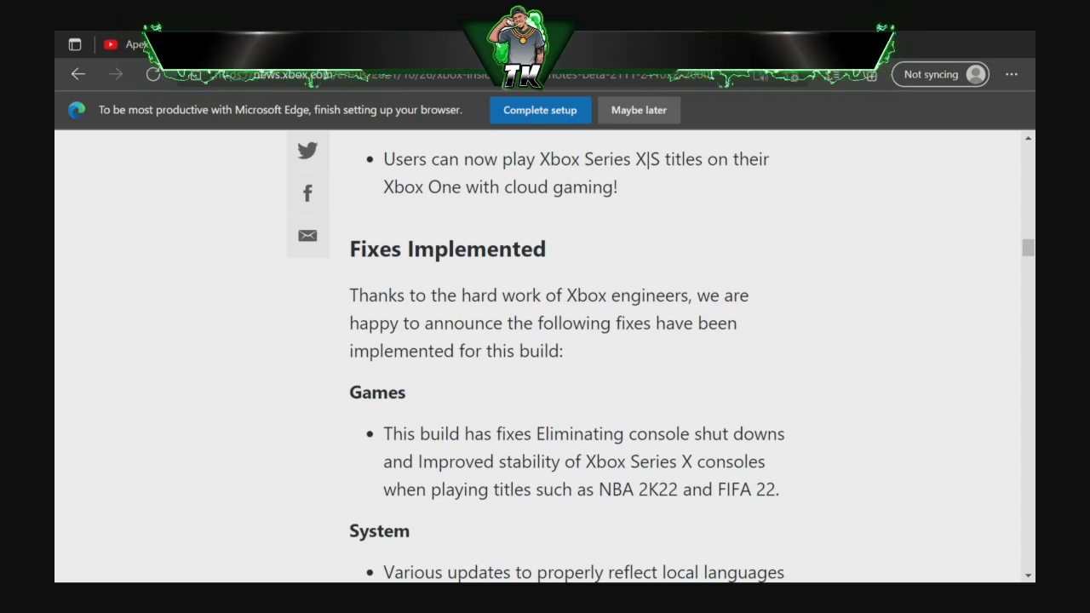
pyautogui.scroll(-2, 568, 358)
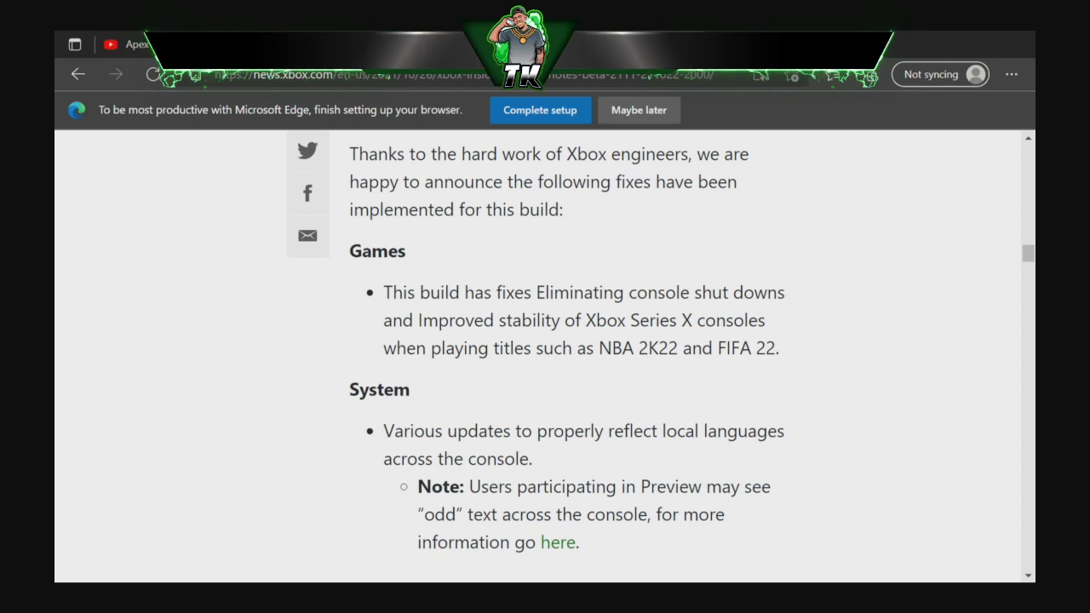
pyautogui.scroll(-1, 568, 358)
pyautogui.scroll(1, 567, 357)
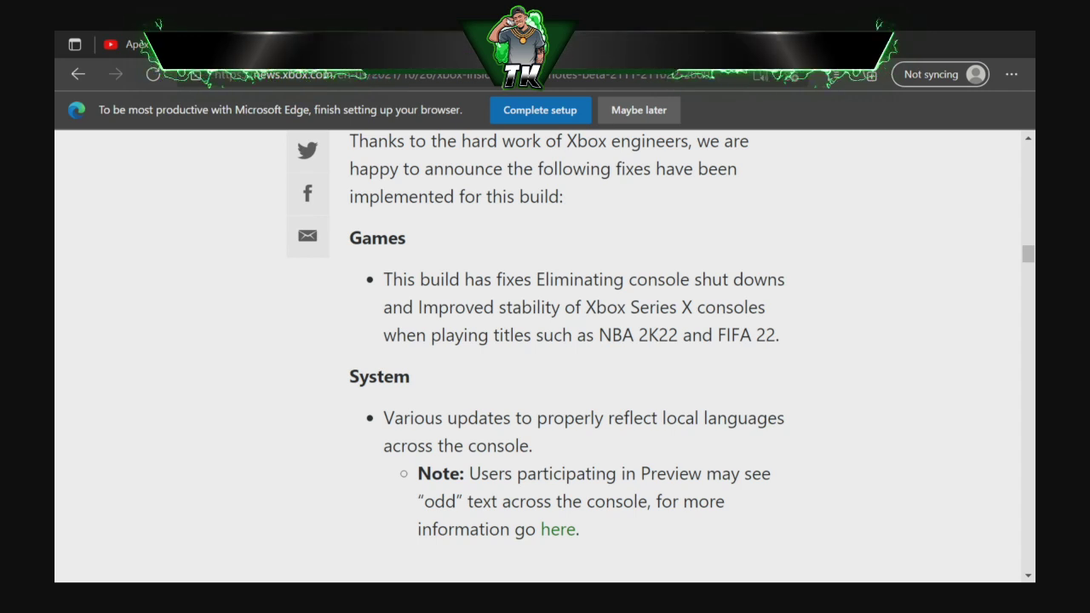
# - Read the Beta notes past Known Issues to the feedback infographic and 'How to Get Xbox Insider Support'
pyautogui.scroll(-1, 569, 358)
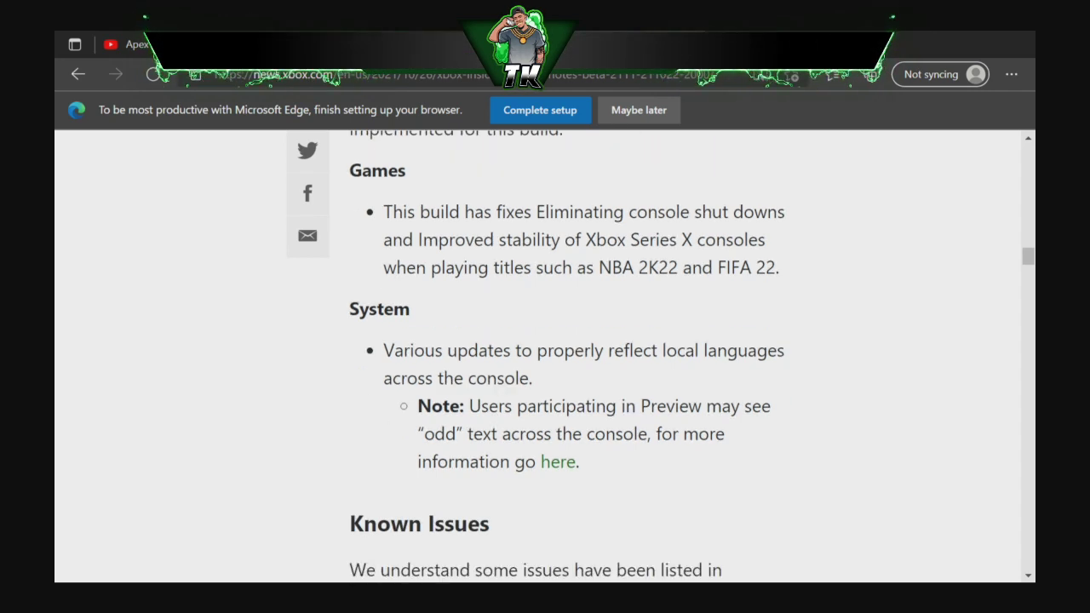
pyautogui.scroll(-1, 569, 358)
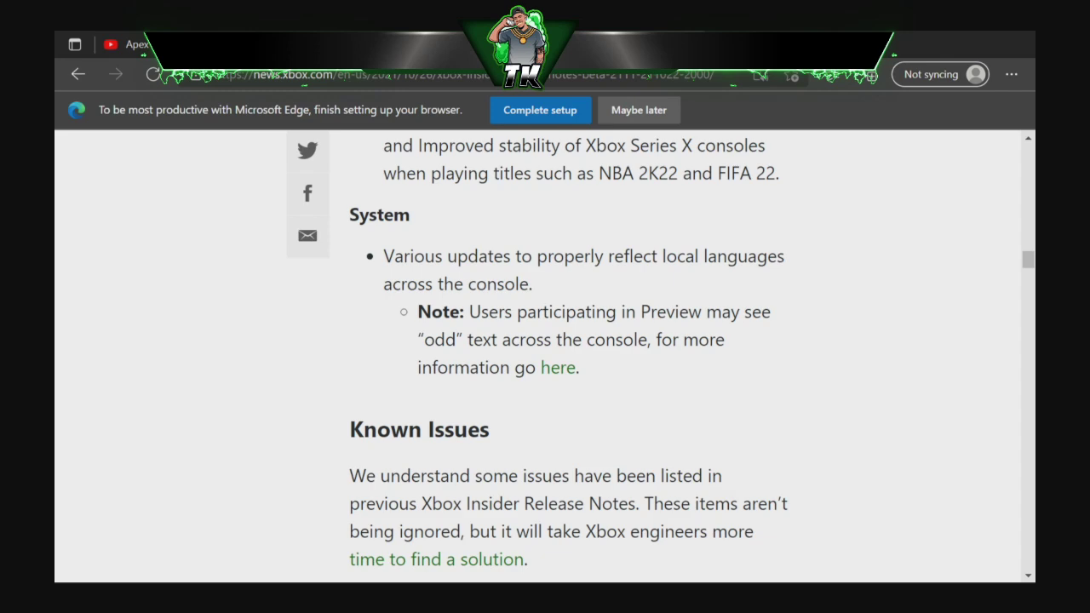
pyautogui.scroll(-2, 569, 357)
pyautogui.scroll(-3, 569, 358)
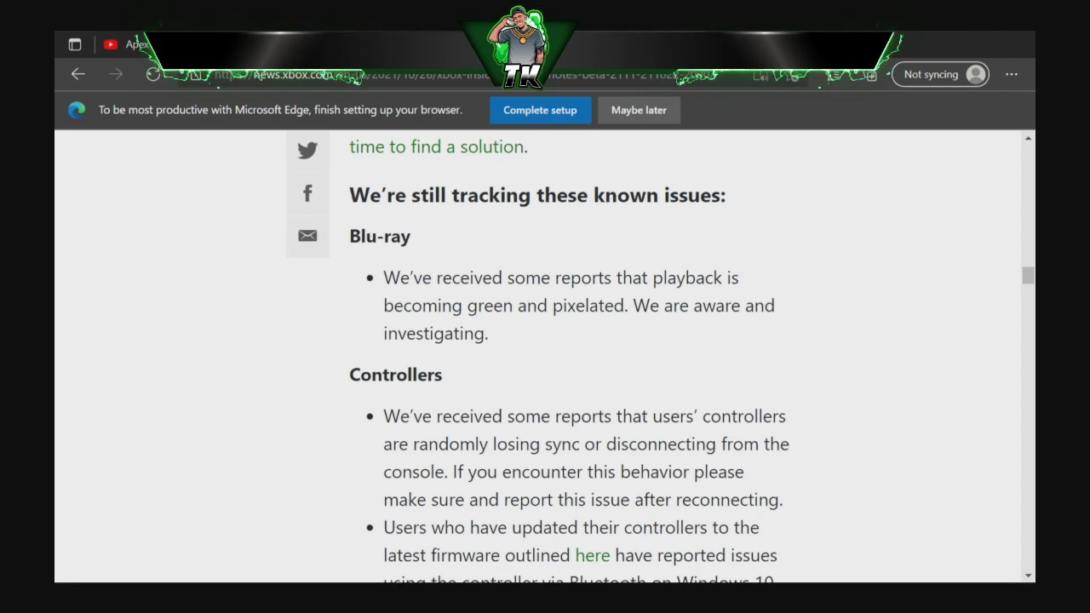
pyautogui.scroll(-2, 569, 358)
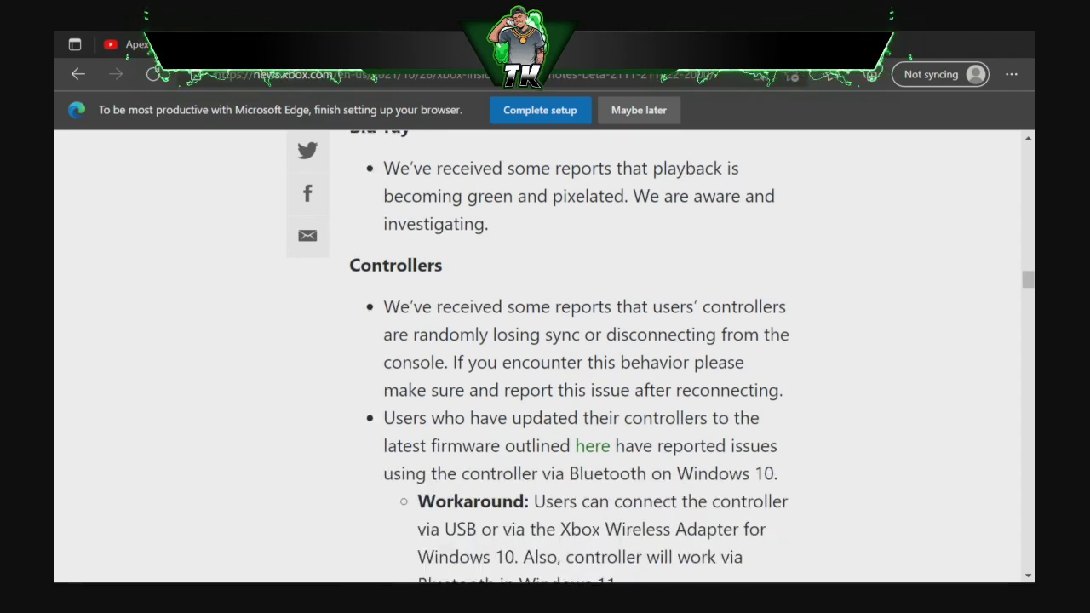
pyautogui.scroll(-4, 569, 358)
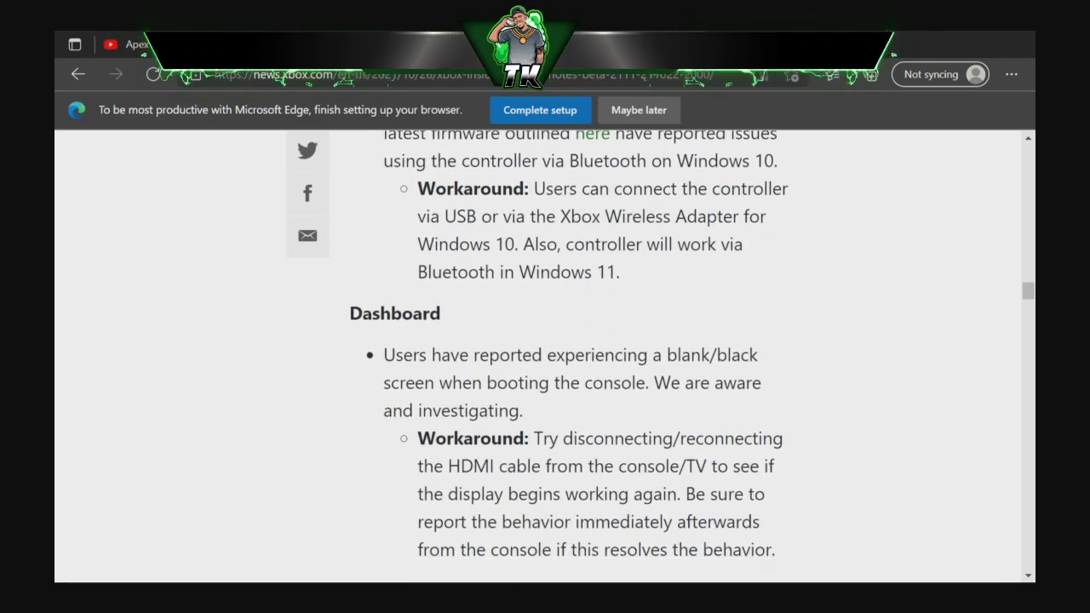
pyautogui.scroll(1, 569, 357)
pyautogui.scroll(-3, 569, 357)
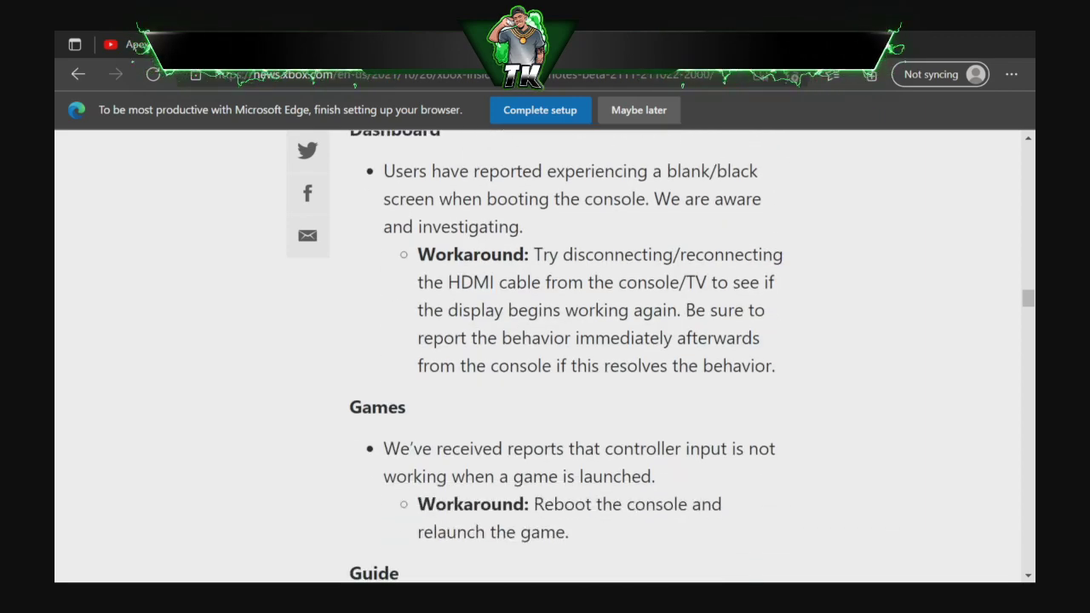
pyautogui.scroll(-5, 569, 358)
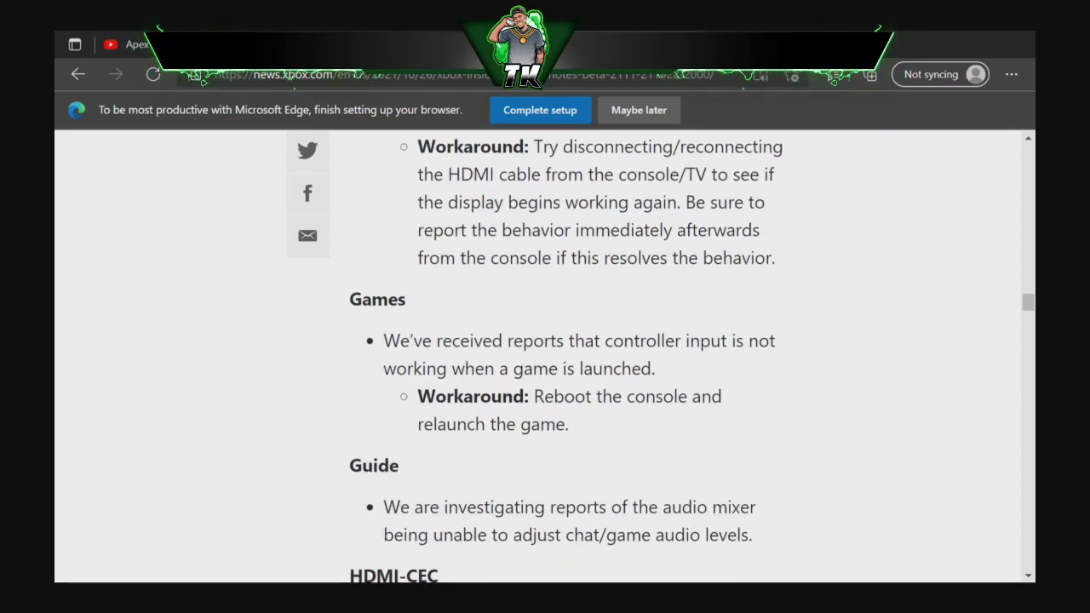
pyautogui.scroll(-3, 569, 358)
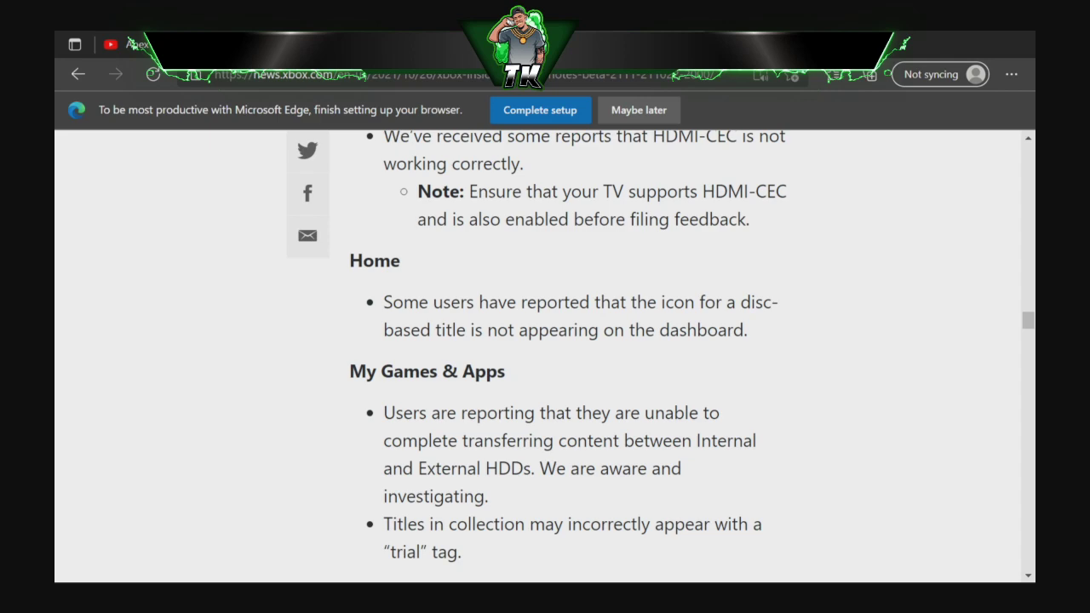
pyautogui.scroll(-3, 569, 358)
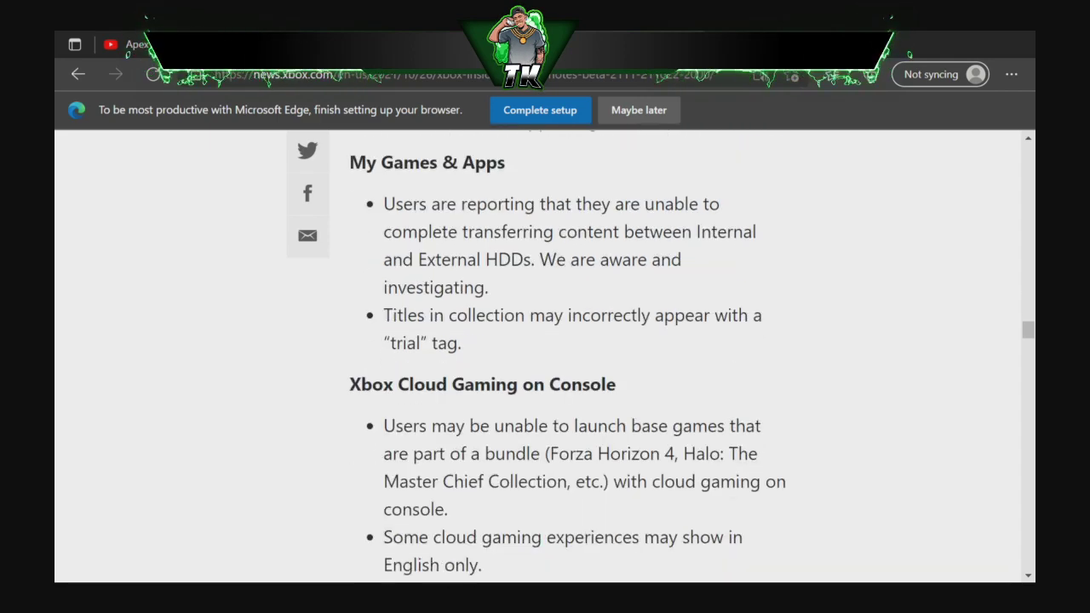
pyautogui.scroll(-5, 569, 358)
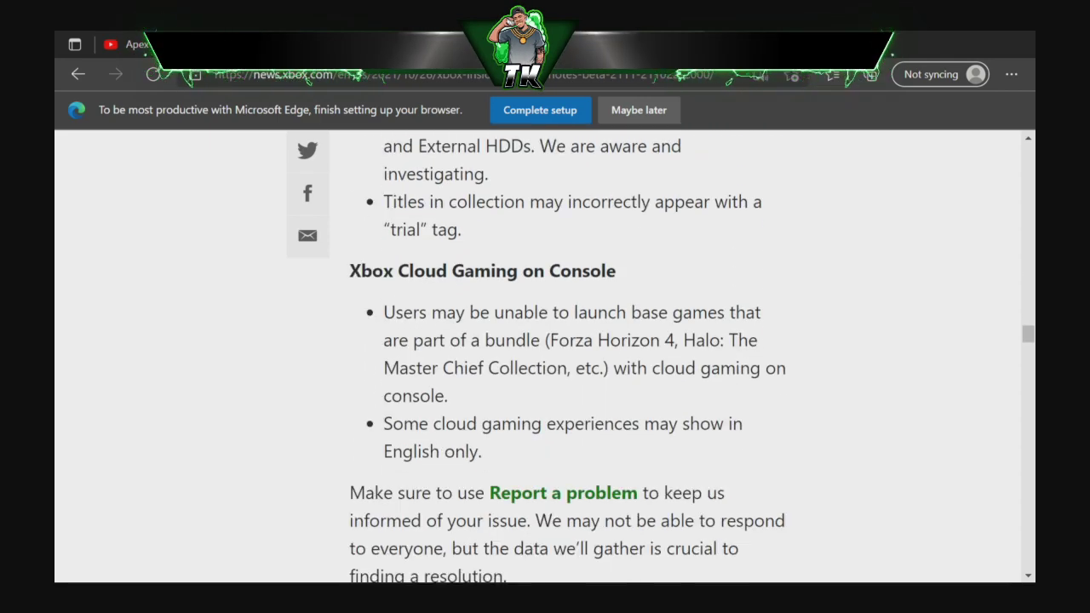
pyautogui.scroll(-4, 569, 358)
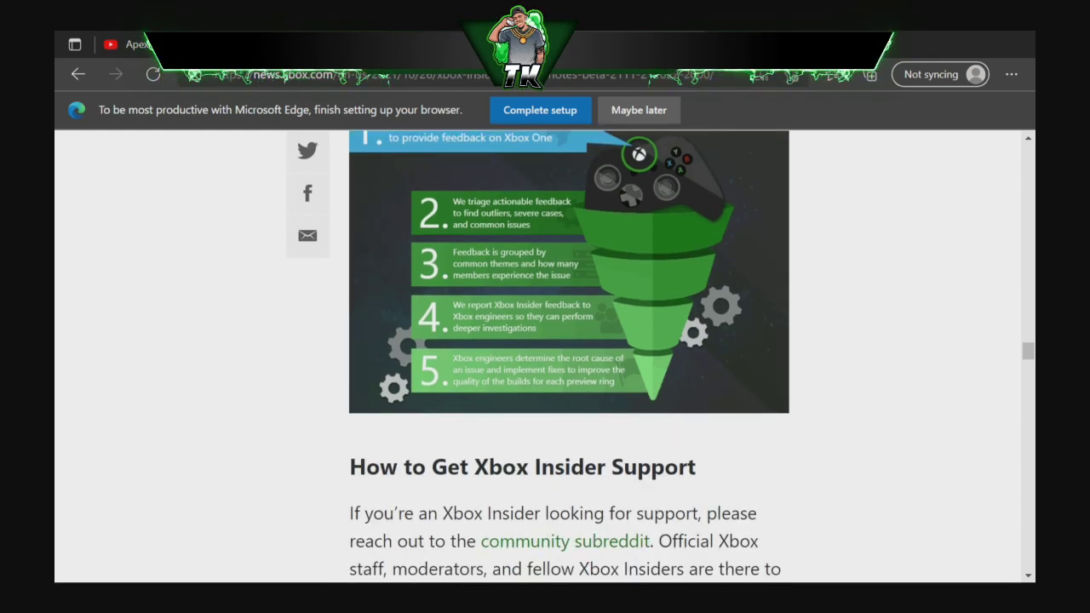
# - Leave the article for the Home dashboard and move to Search in the guide
pyautogui.hotkey('alt', 'Left')
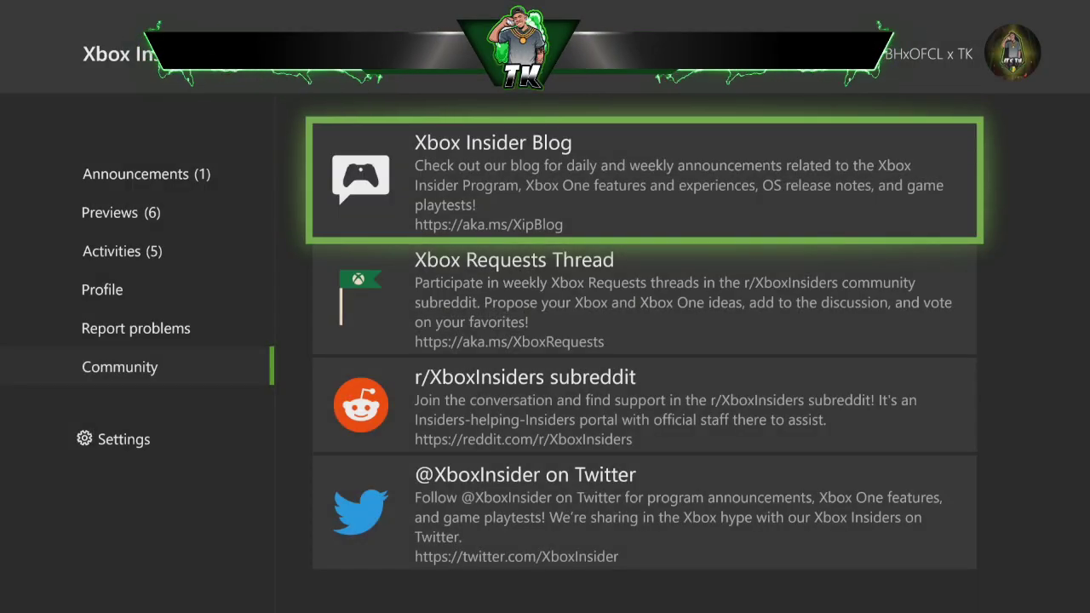
pyautogui.press('Escape')
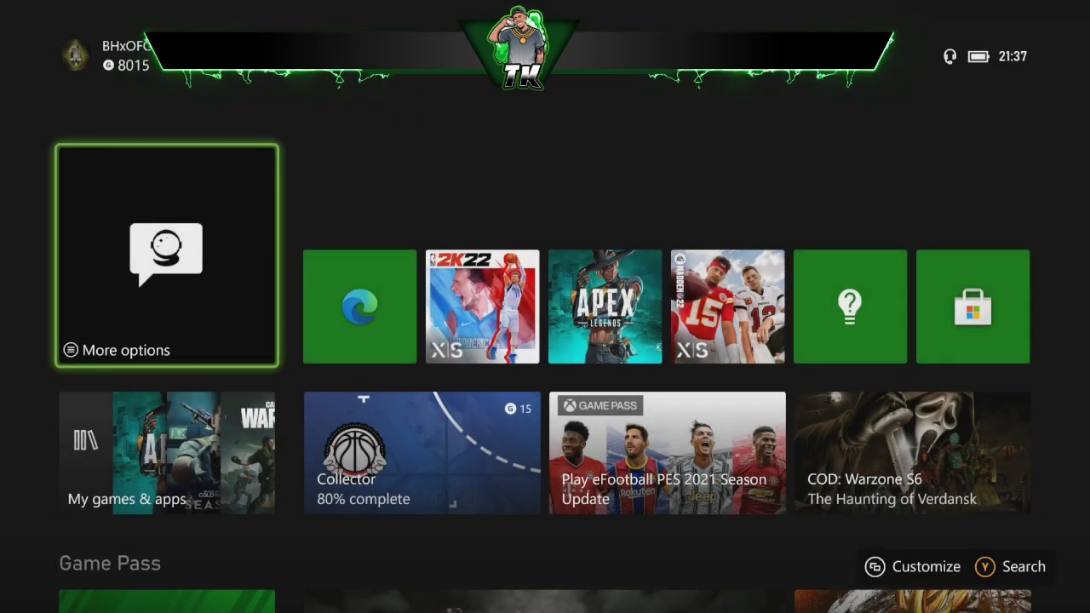
pyautogui.press('super')
pyautogui.press('Down')
pyautogui.press('Down')
pyautogui.press('Down')
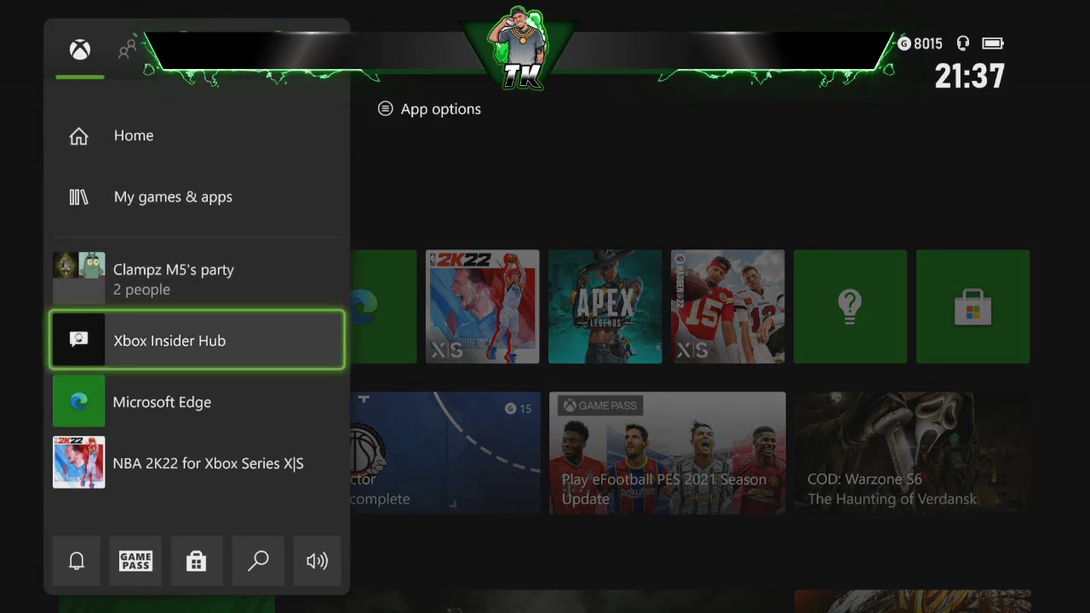
pyautogui.press('Down')
pyautogui.press('Down')
pyautogui.press('Down')
pyautogui.press('Right')
pyautogui.press('Right')
pyautogui.press('Right')
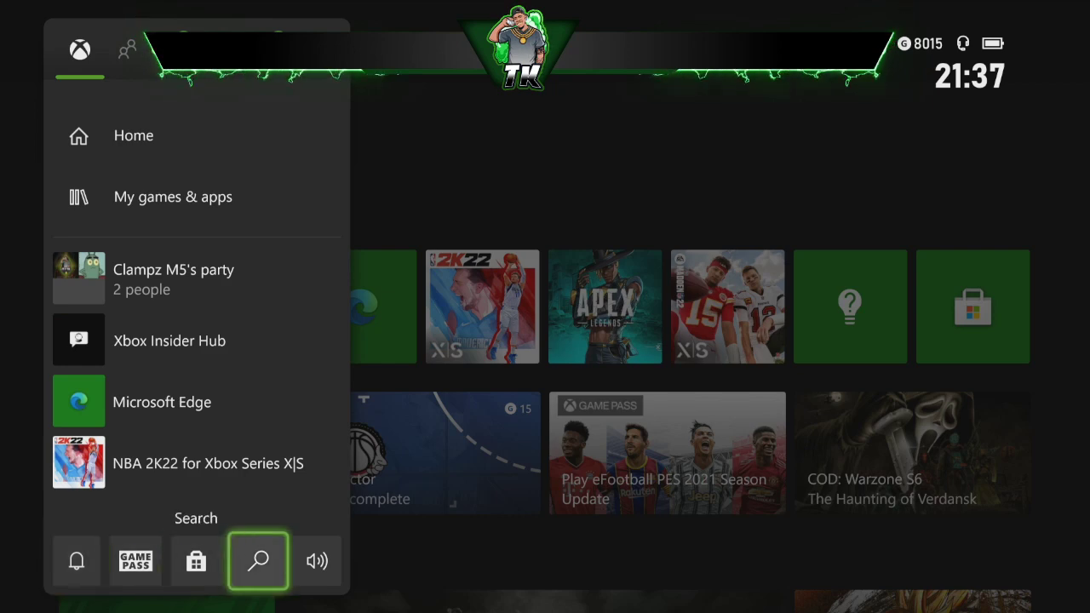
# - Search the dashboard for 'Insider' with the on-screen keyboard
pyautogui.press('Return')
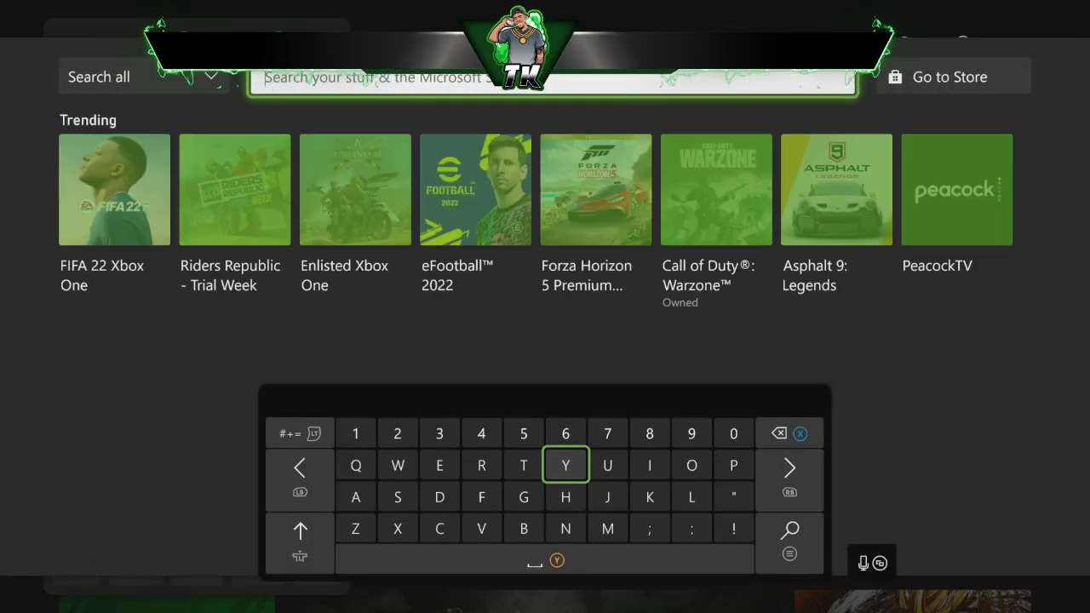
pyautogui.press('Right')
pyautogui.press('Right')
pyautogui.write('I')
pyautogui.press('Down')
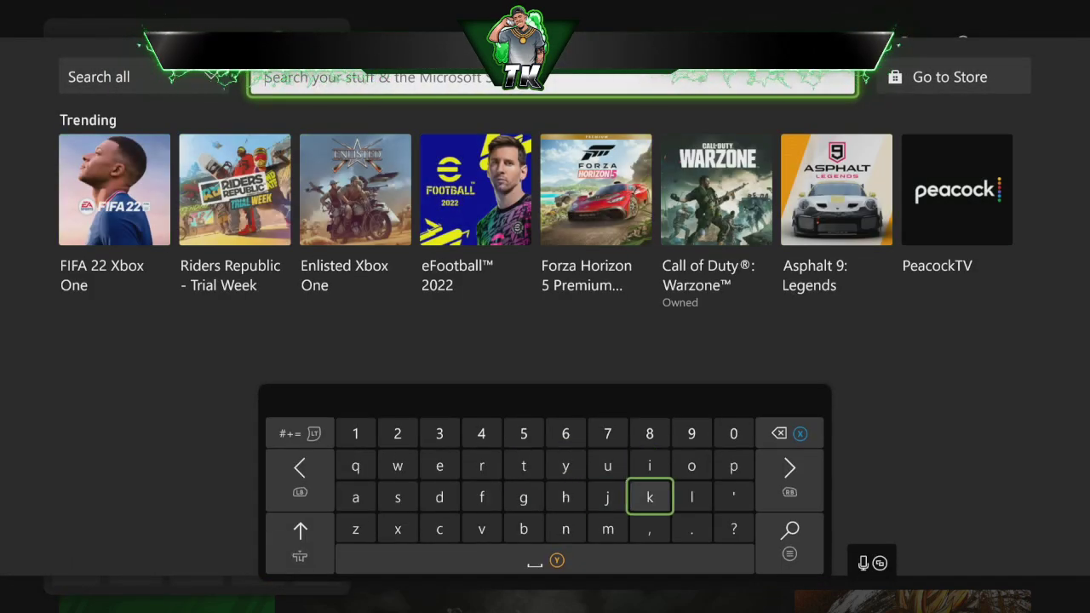
pyautogui.press('Left')
pyautogui.press('Left')
pyautogui.press('Down')
pyautogui.write('n')
pyautogui.press('Left')
pyautogui.press('Left')
pyautogui.press('Up')
pyautogui.press('Left')
pyautogui.press('Left')
pyautogui.write('s')
pyautogui.press('Up')
pyautogui.press('Right')
pyautogui.press('Right')
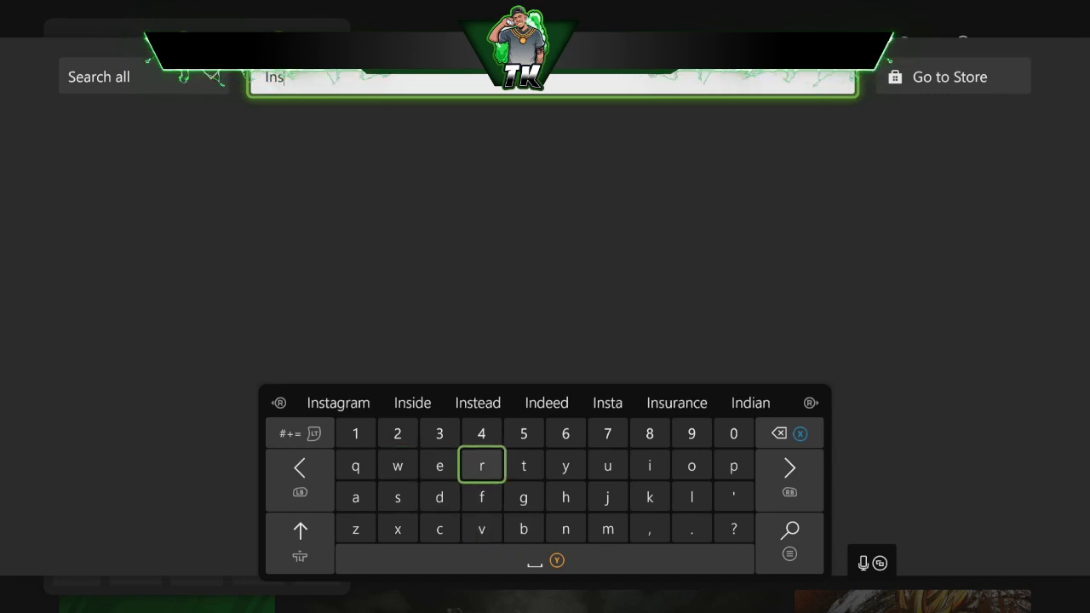
pyautogui.press('Right')
pyautogui.press('Right')
pyautogui.press('Right')
pyautogui.press('Right')
pyautogui.press('Down')
pyautogui.press('Up')
pyautogui.write('i')
pyautogui.press('Down')
pyautogui.press('Left')
pyautogui.press('Left')
pyautogui.press('Left')
pyautogui.press('Left')
pyautogui.press('Left')
pyautogui.write('d')
pyautogui.press('Up')
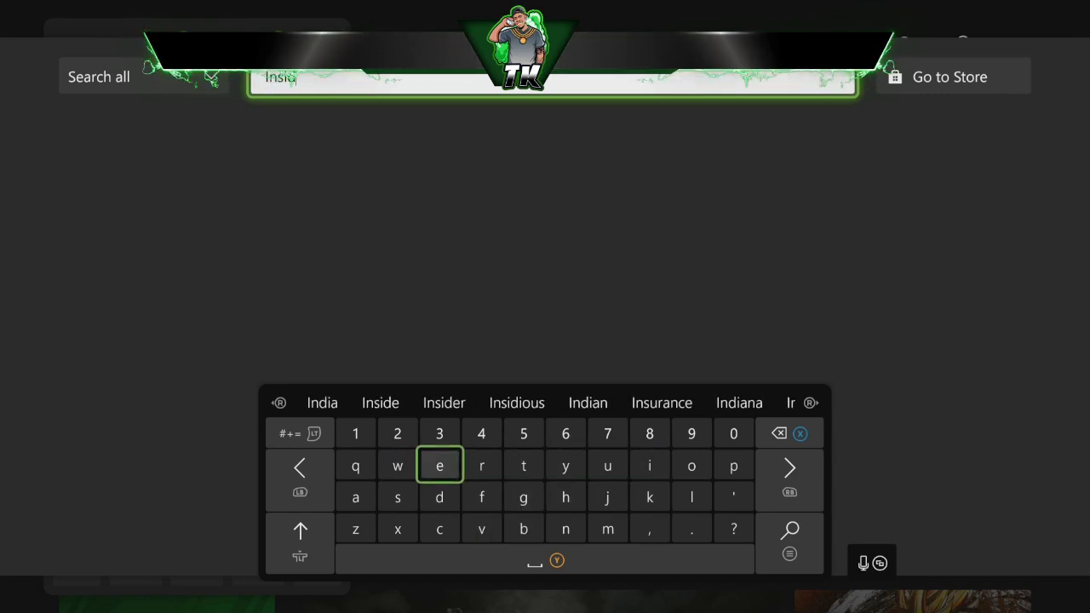
pyautogui.write('er')
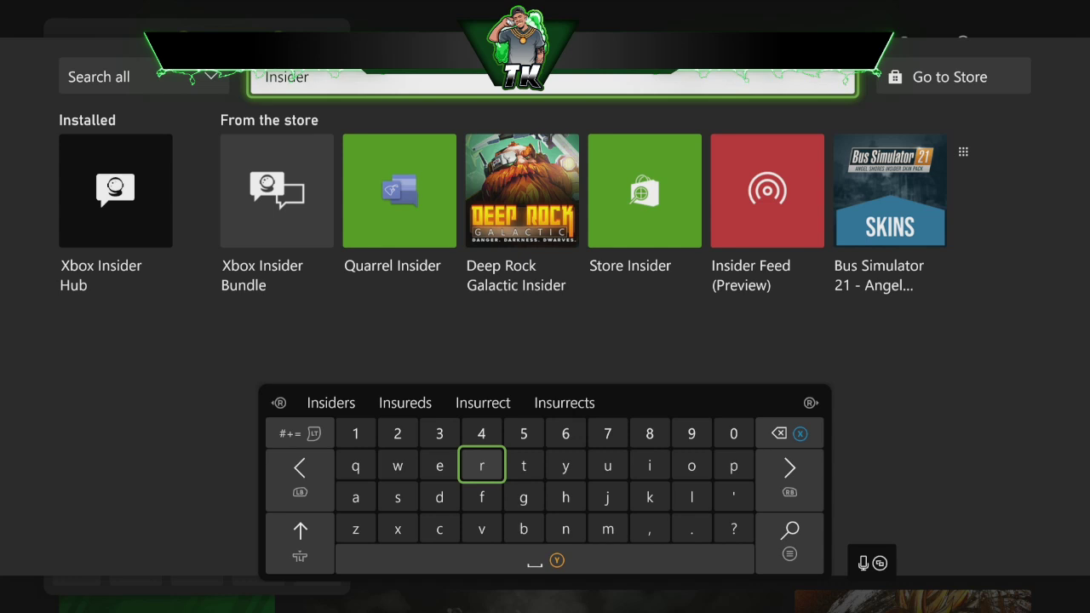
# - Launch the installed Xbox Insider Hub from the search results
pyautogui.press('Escape')
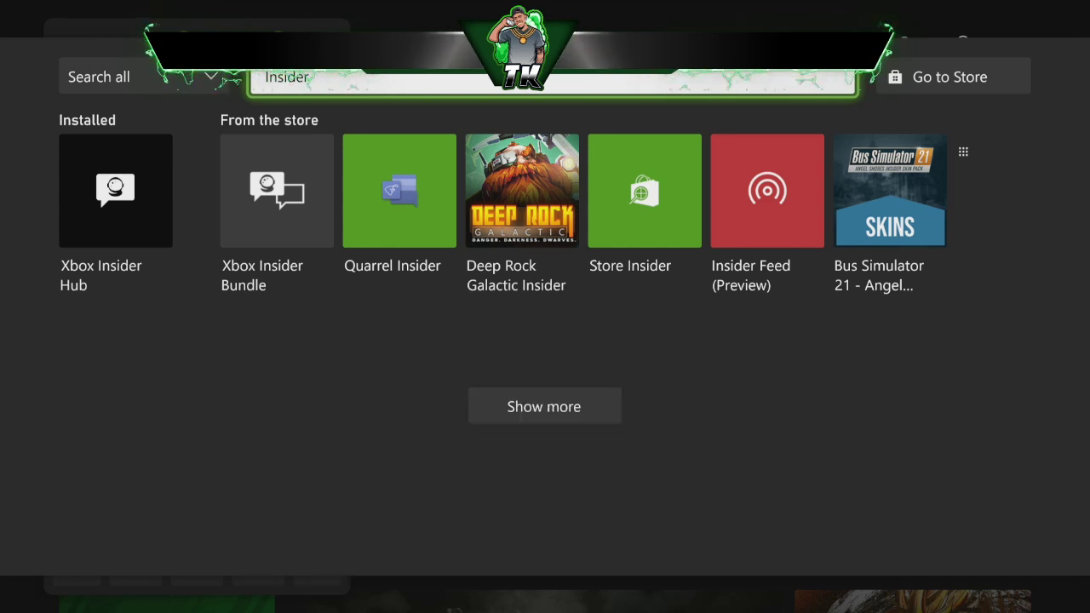
pyautogui.press('Down')
pyautogui.press('Return')
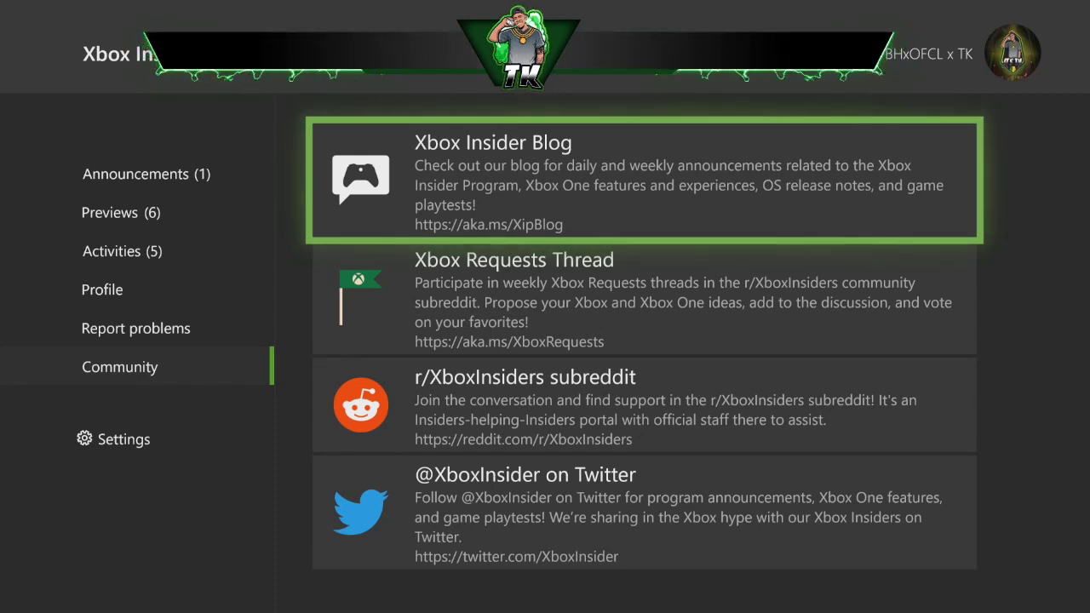
# - Move down the Community links from the Xbox Insider Blog to the r/XboxInsiders subreddit
pyautogui.press('Down')
pyautogui.press('Up')
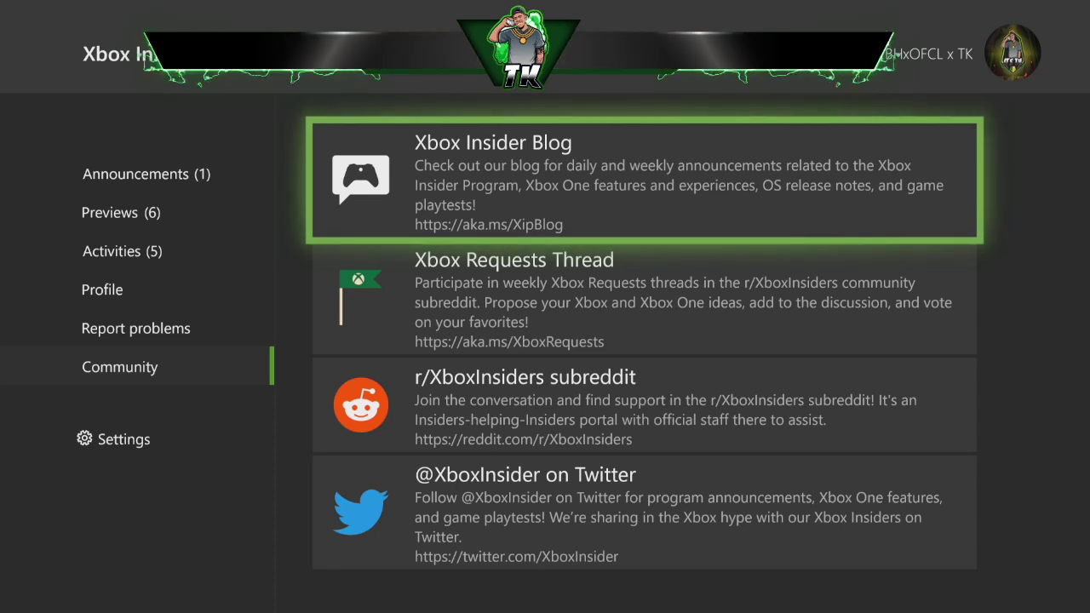
pyautogui.press('Down')
pyautogui.press('Down')
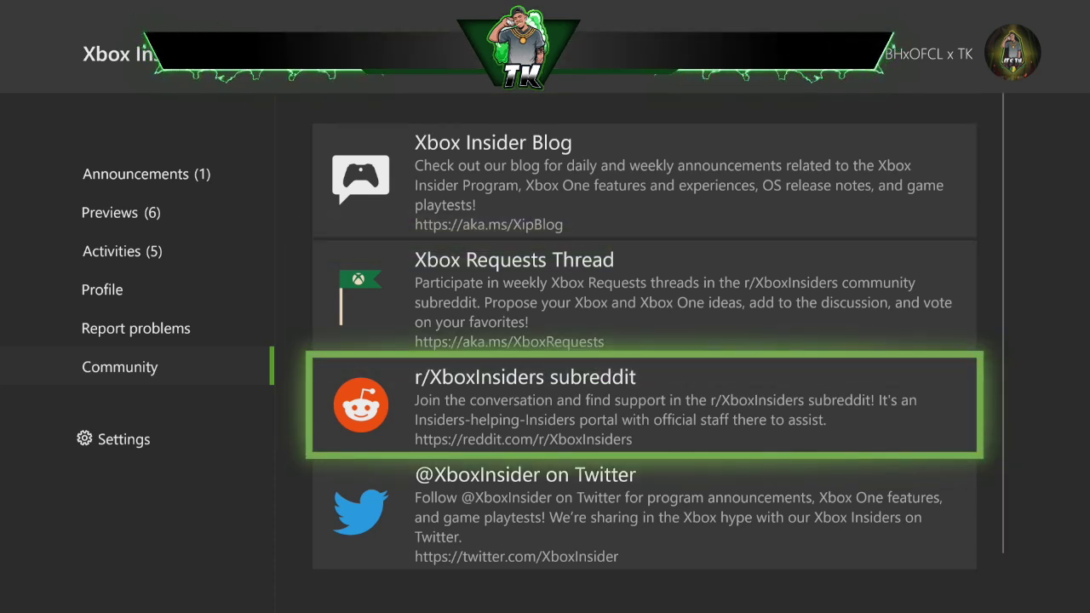
pyautogui.press('Down')
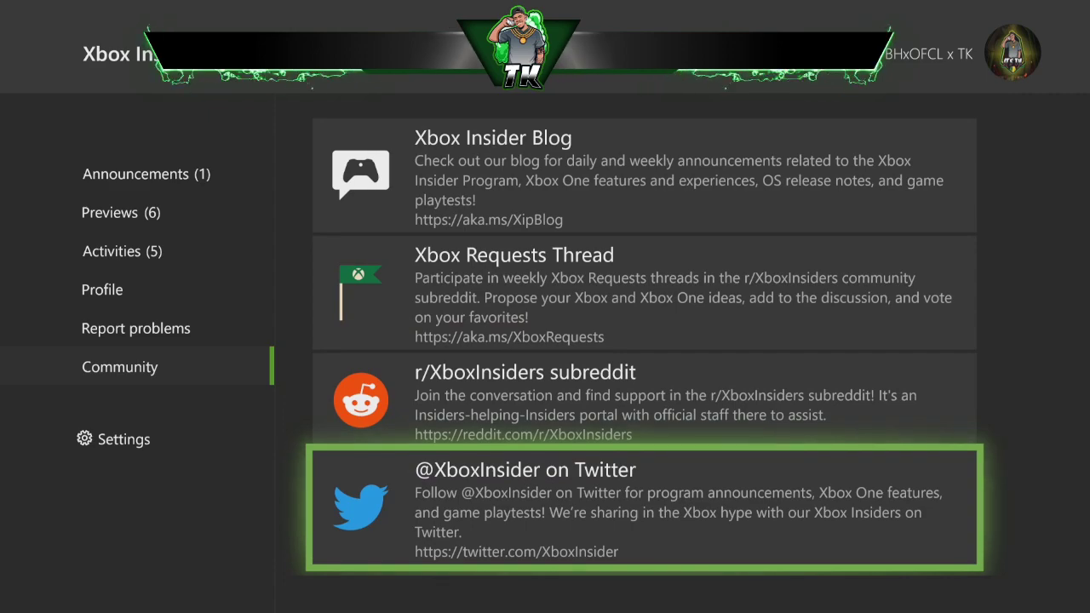
pyautogui.press('Return')
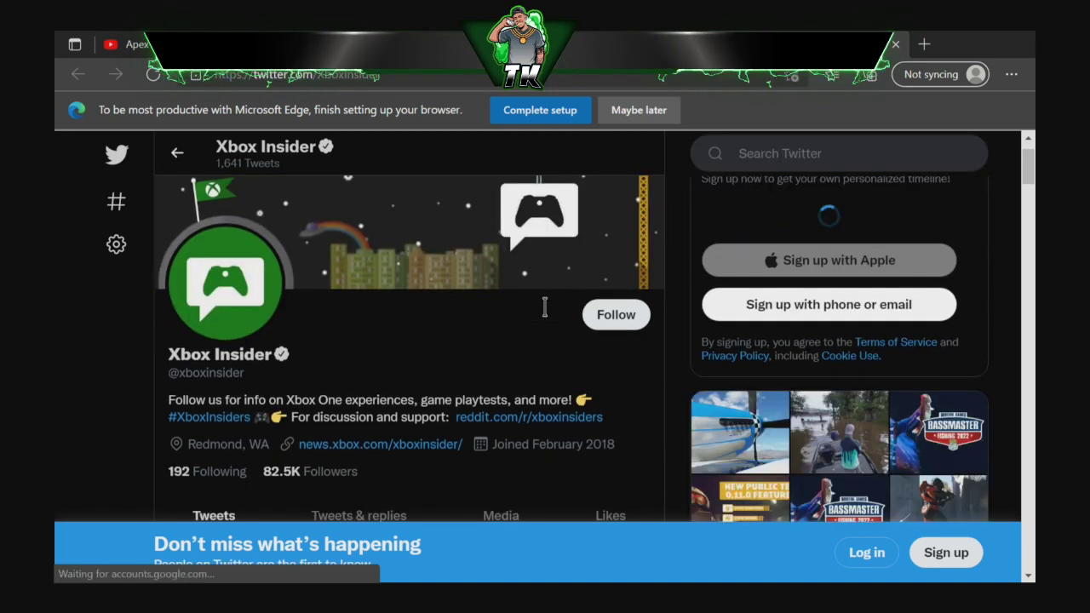
pyautogui.scroll(-2, 545, 307)
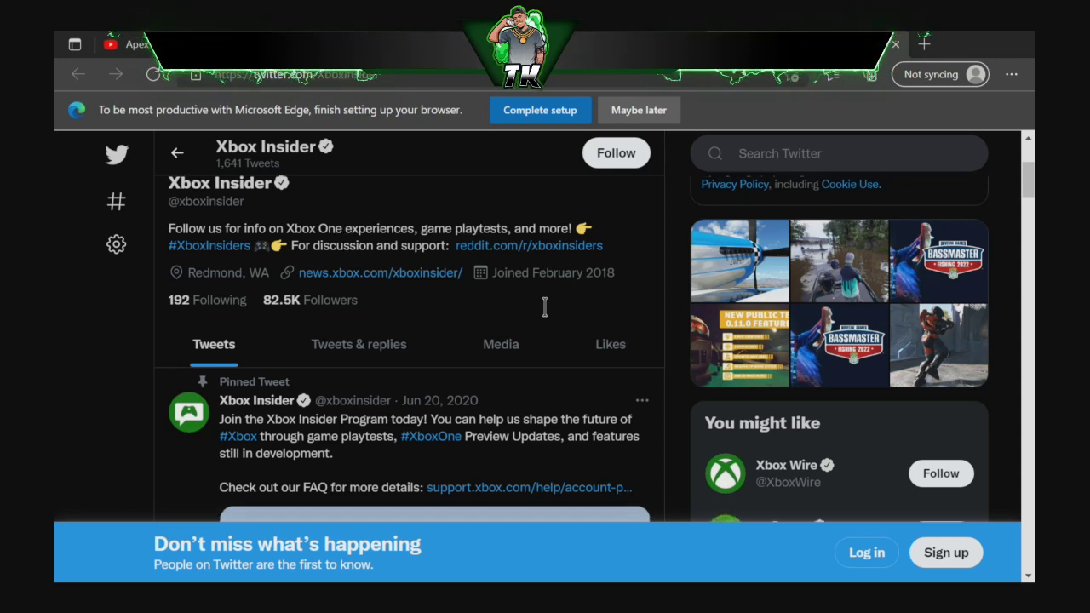
pyautogui.scroll(-5, 545, 306)
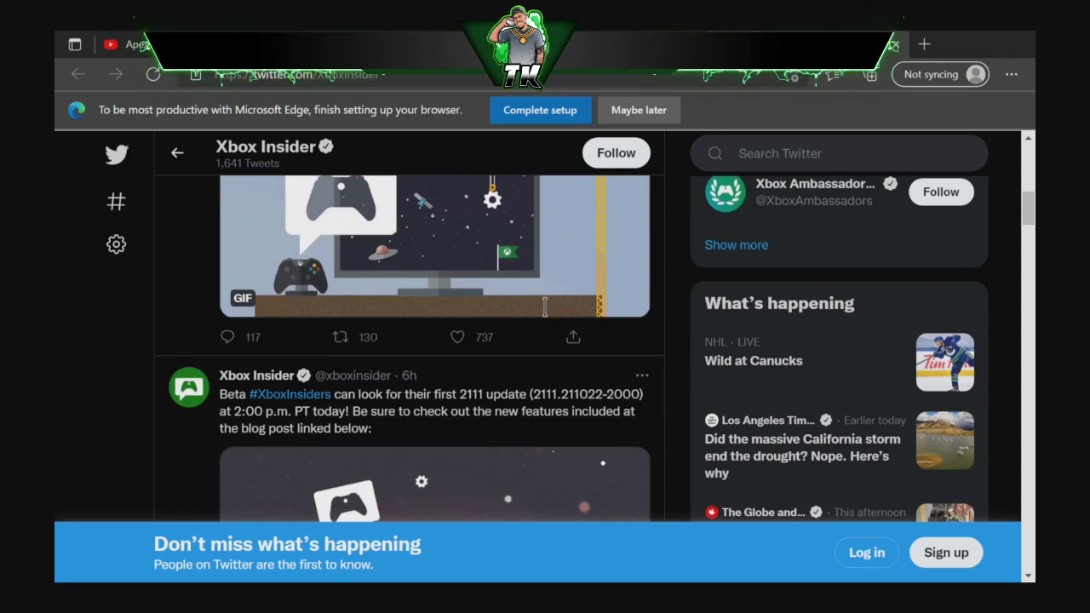
pyautogui.scroll(-3, 546, 307)
pyautogui.scroll(-1, 545, 307)
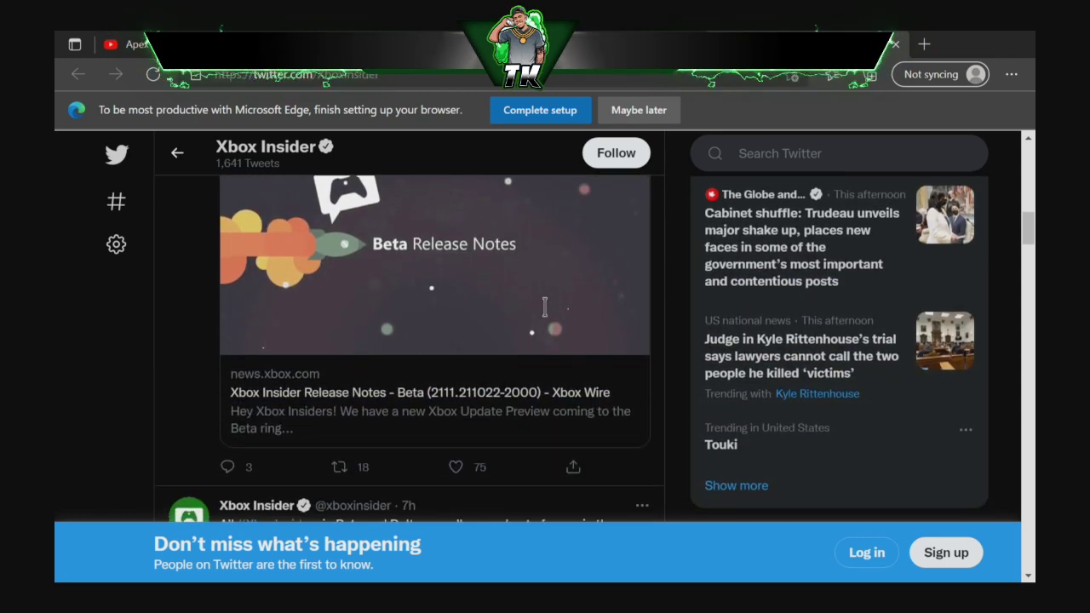
pyautogui.scroll(1, 545, 307)
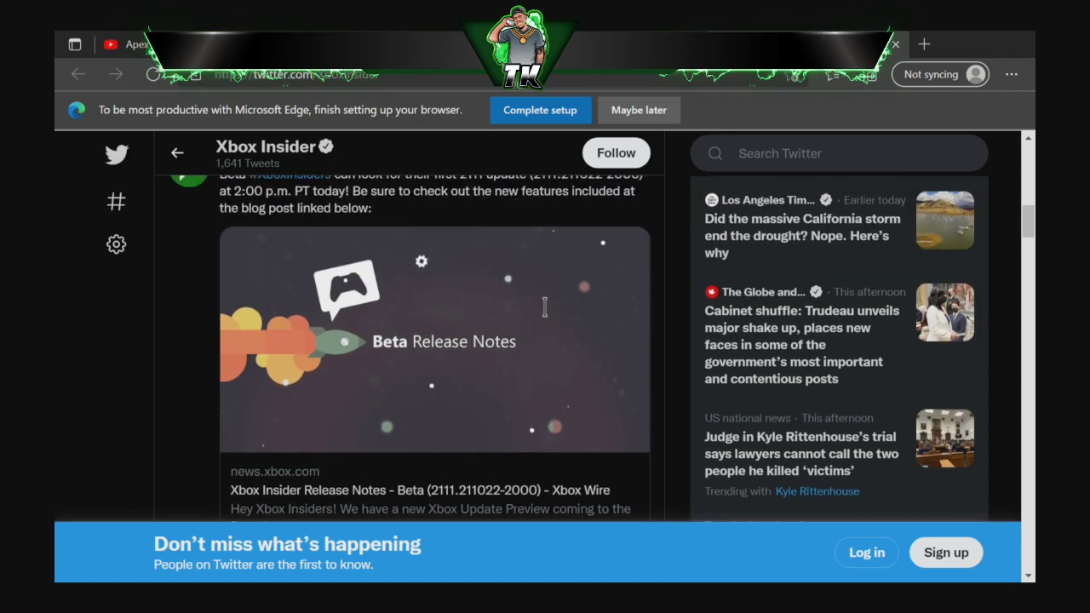
pyautogui.scroll(-2, 545, 306)
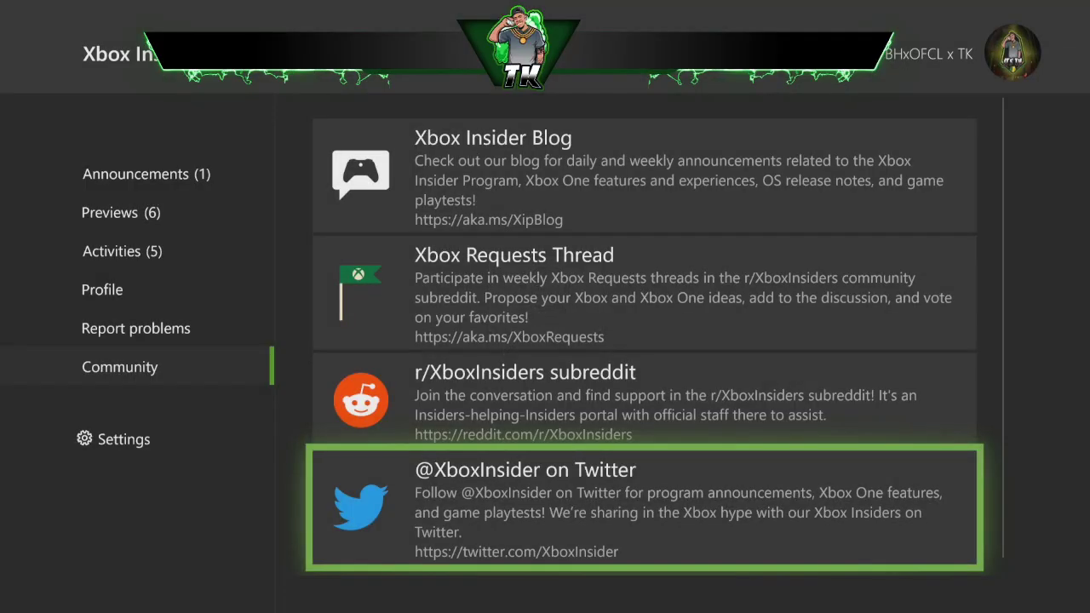
# - Open the Omega Release Notes announcement from the Announcements section
pyautogui.press('Up')
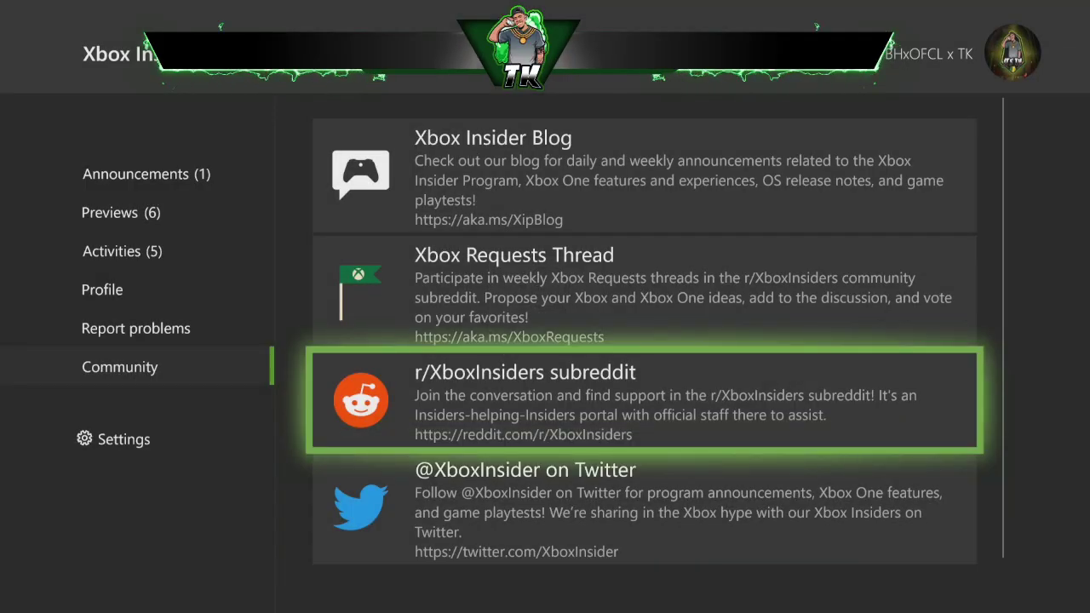
pyautogui.press('Left')
pyautogui.press('Up')
pyautogui.press('Up')
pyautogui.press('Up')
pyautogui.press('Up')
pyautogui.press('Up')
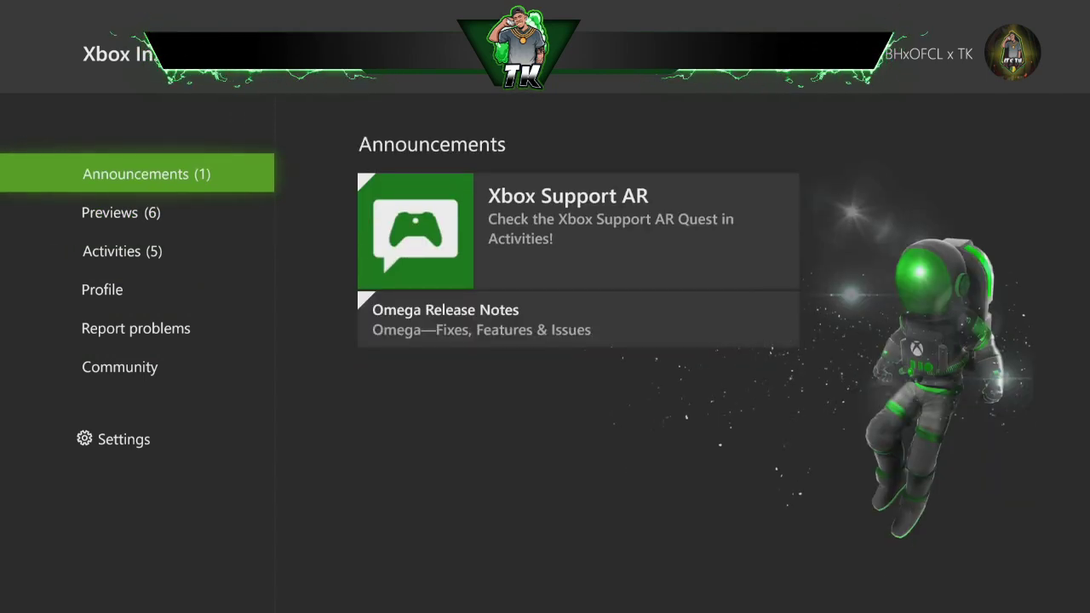
pyautogui.press('Right')
pyautogui.press('Down')
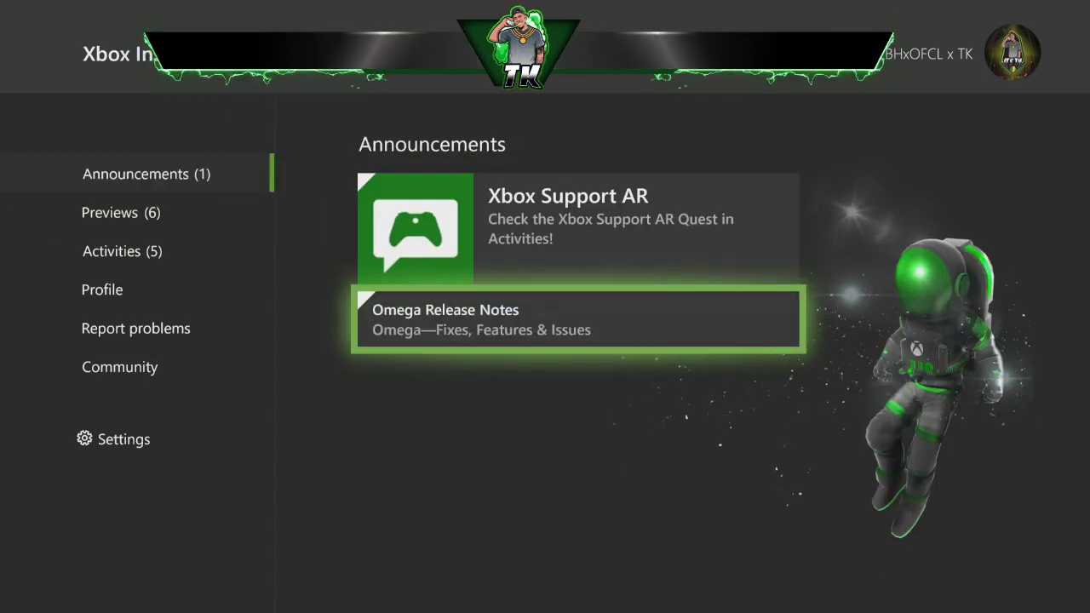
pyautogui.press('Return')
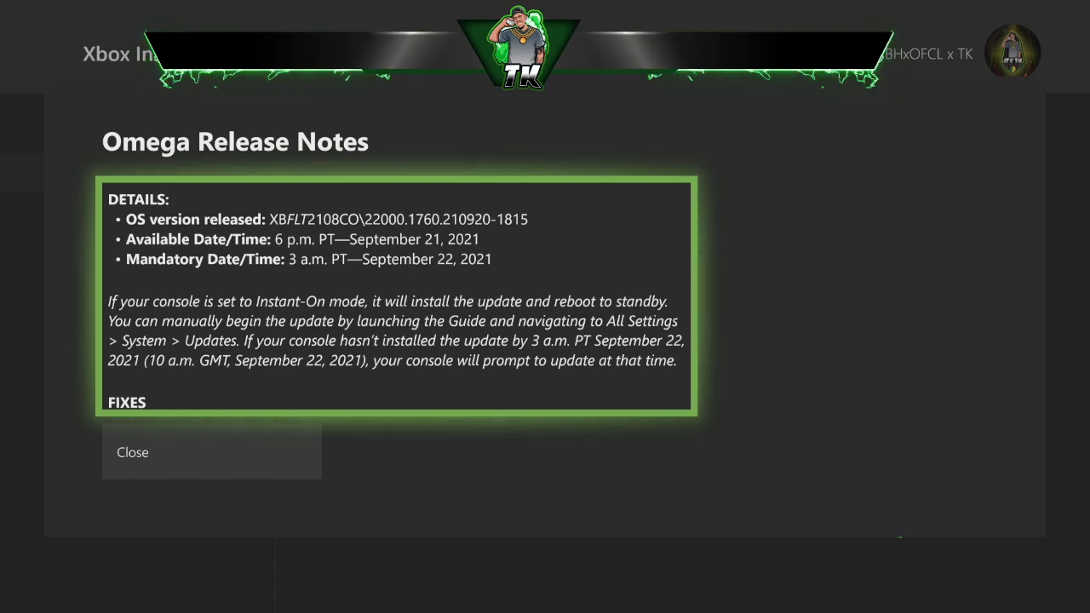
# - Read the Omega Release Notes' OS version, dates, fixes and known issues, then close them
pyautogui.scroll(-10, 397, 297)
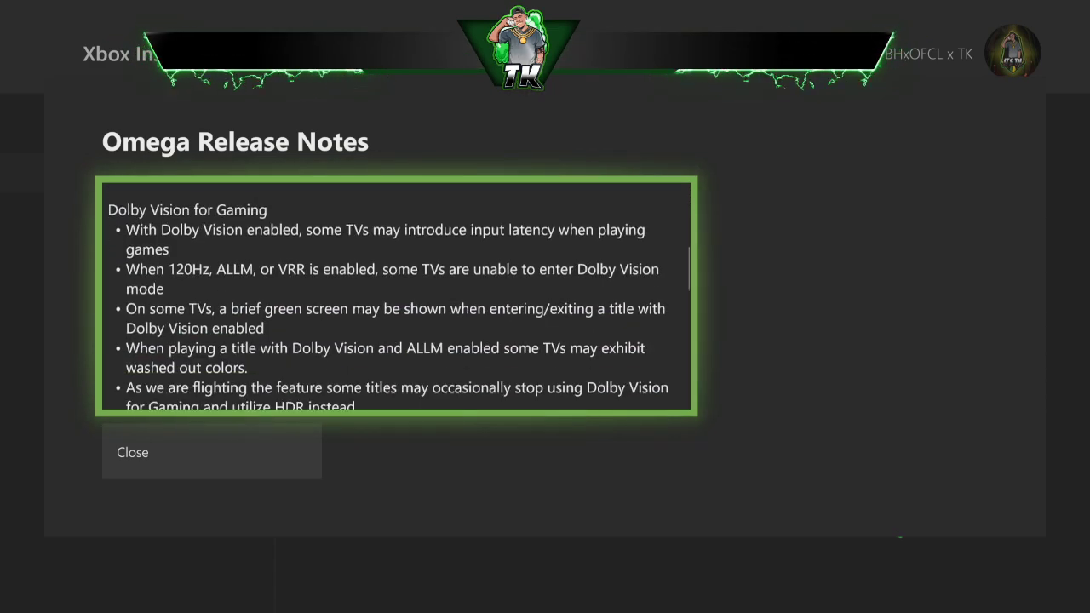
pyautogui.scroll(-10, 397, 296)
pyautogui.scroll(2, 397, 296)
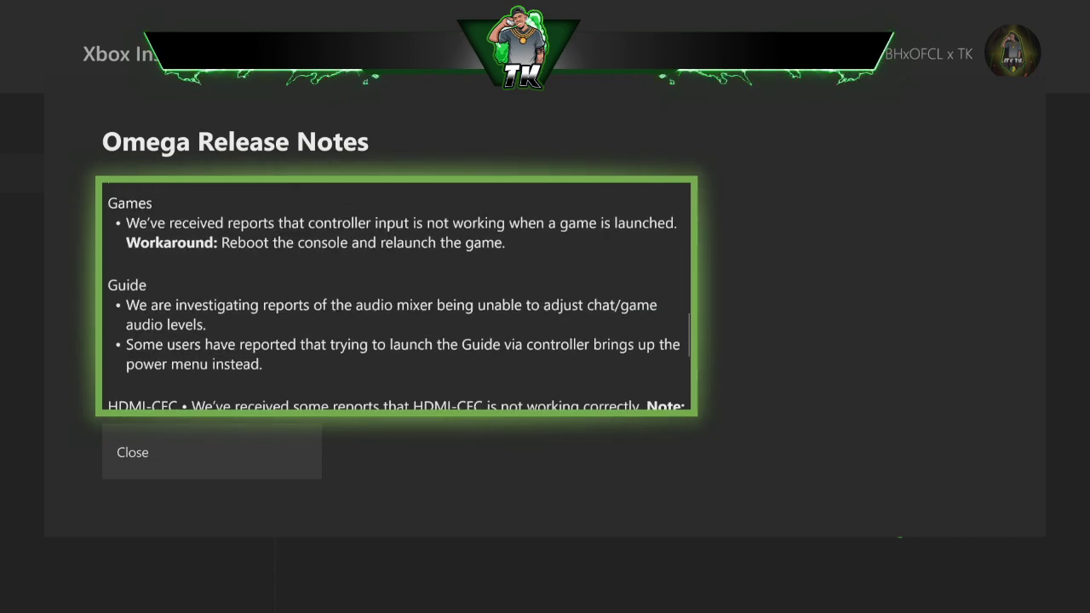
pyautogui.press('Escape')
pyautogui.press('Return')
pyautogui.scroll(3, 397, 296)
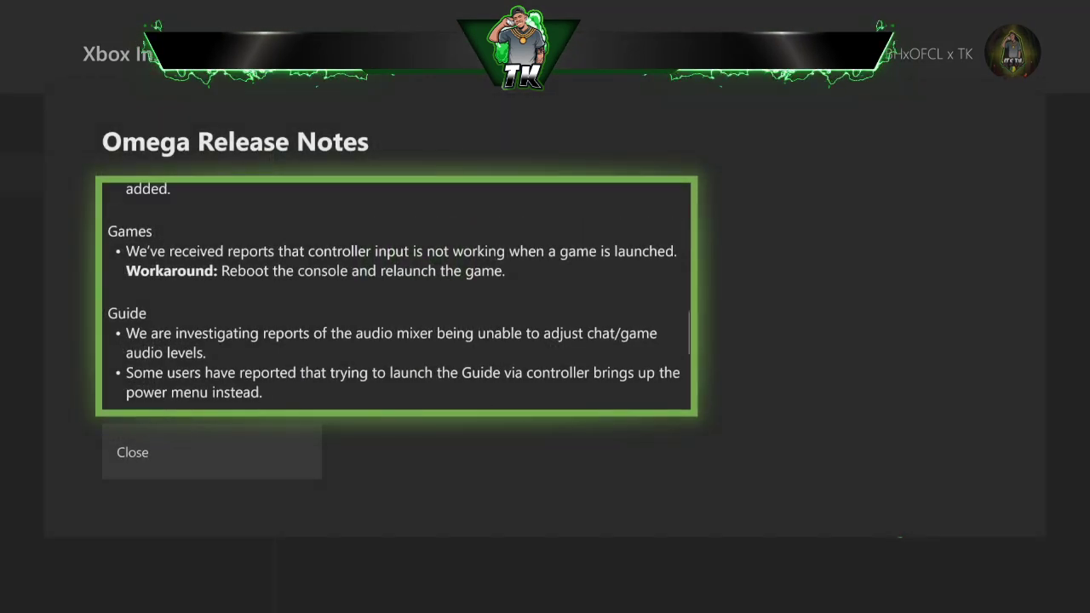
pyautogui.scroll(10, 397, 297)
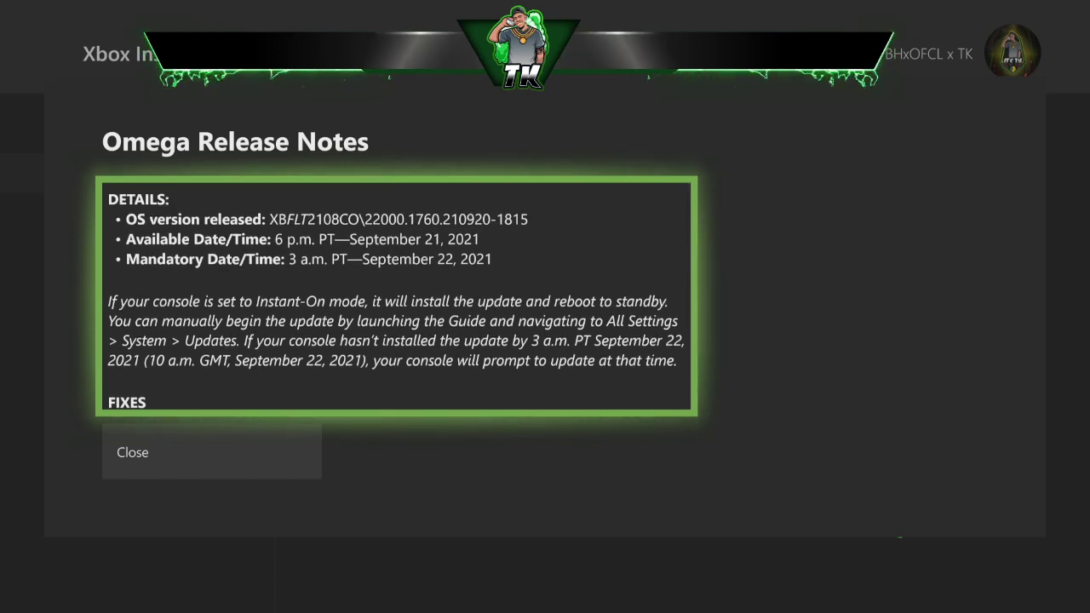
pyautogui.press('Escape')
# - Open the joined Xbox Update Preview page from Previews and move focus to Manage
pyautogui.press('Left')
pyautogui.press('Down')
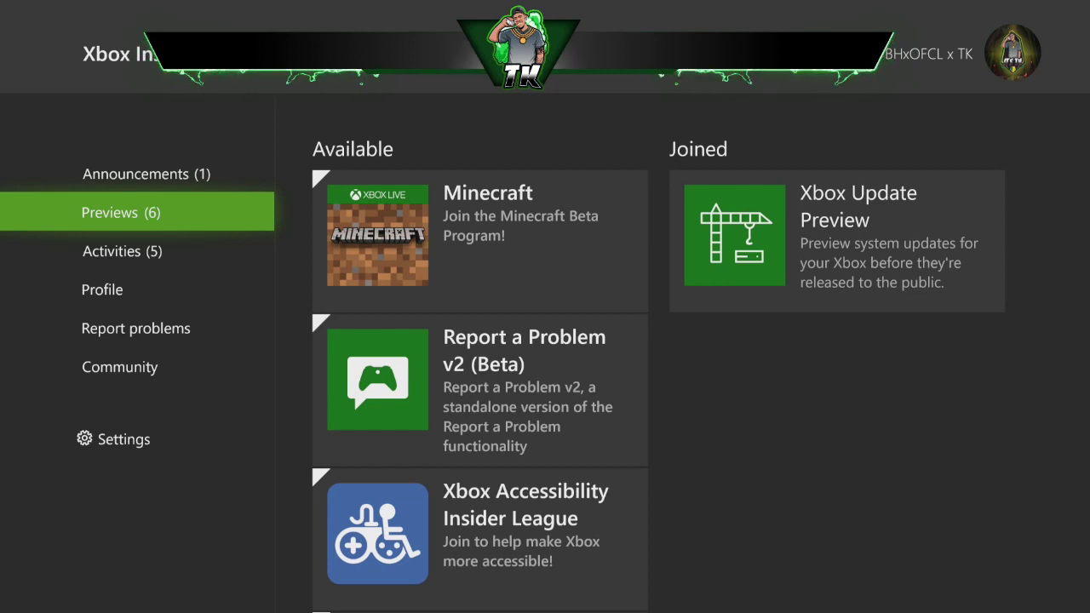
pyautogui.press('Right')
pyautogui.press('Right')
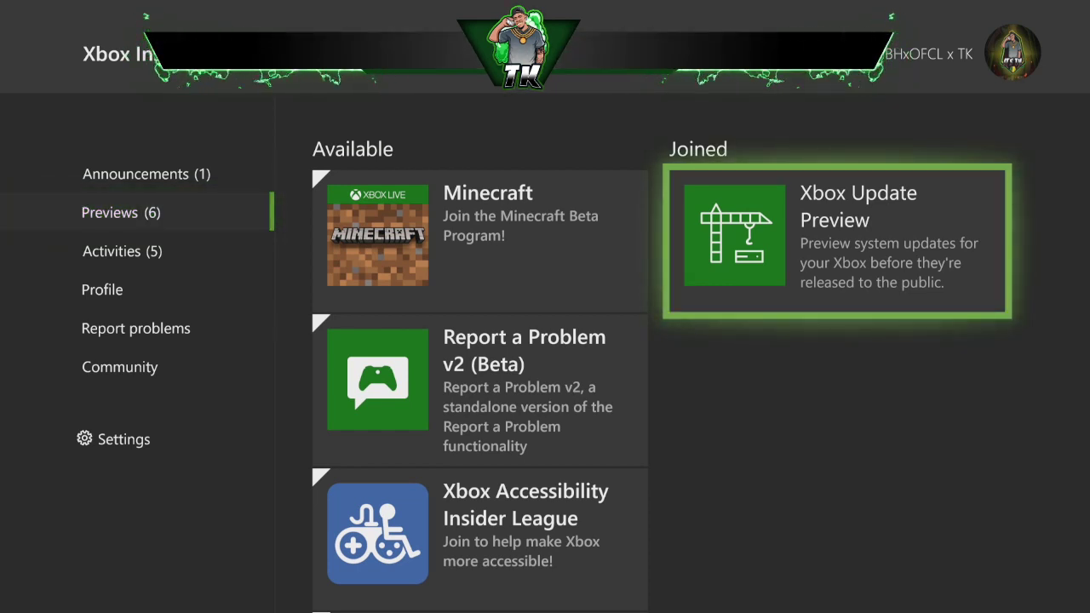
pyautogui.press('Left')
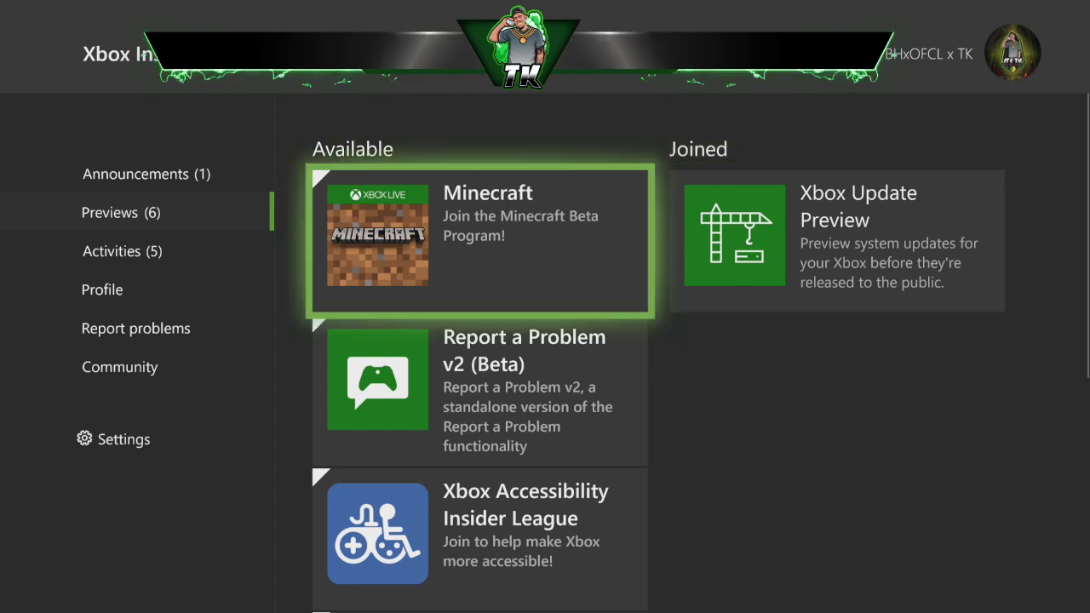
pyautogui.press('Right')
pyautogui.press('Return')
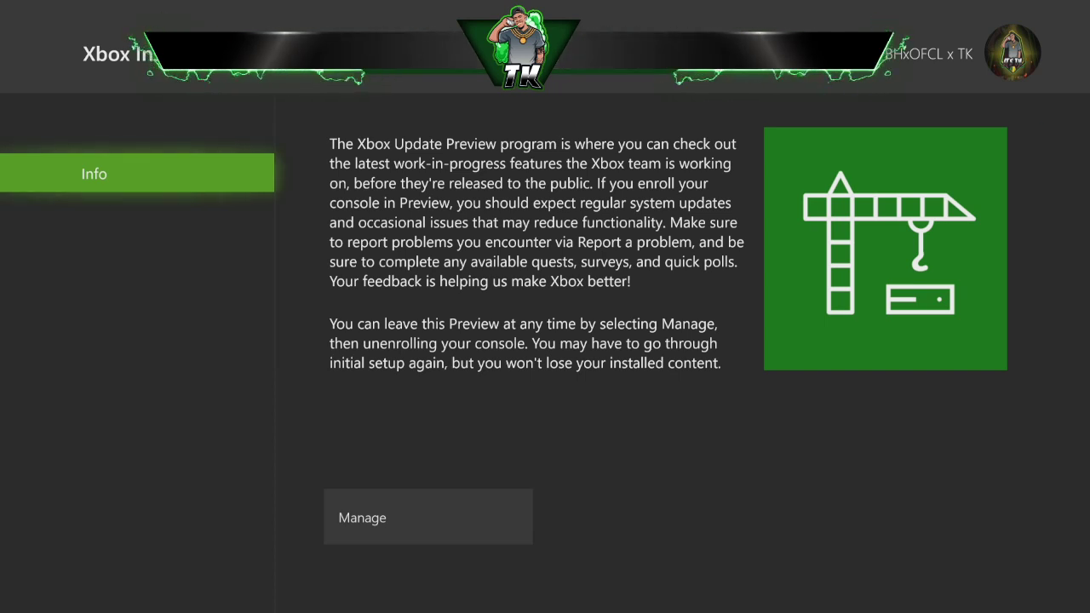
pyautogui.press('Right')
pyautogui.press('Down')
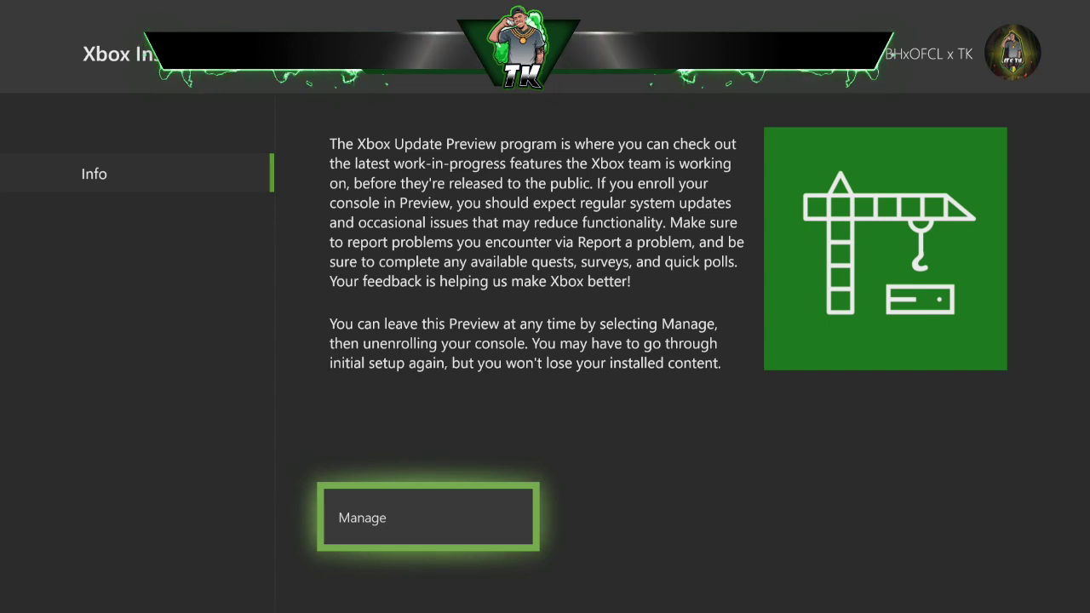
# - Keep the Xbox Update Preview Omega group selected and save the enrollment
pyautogui.press('Return')
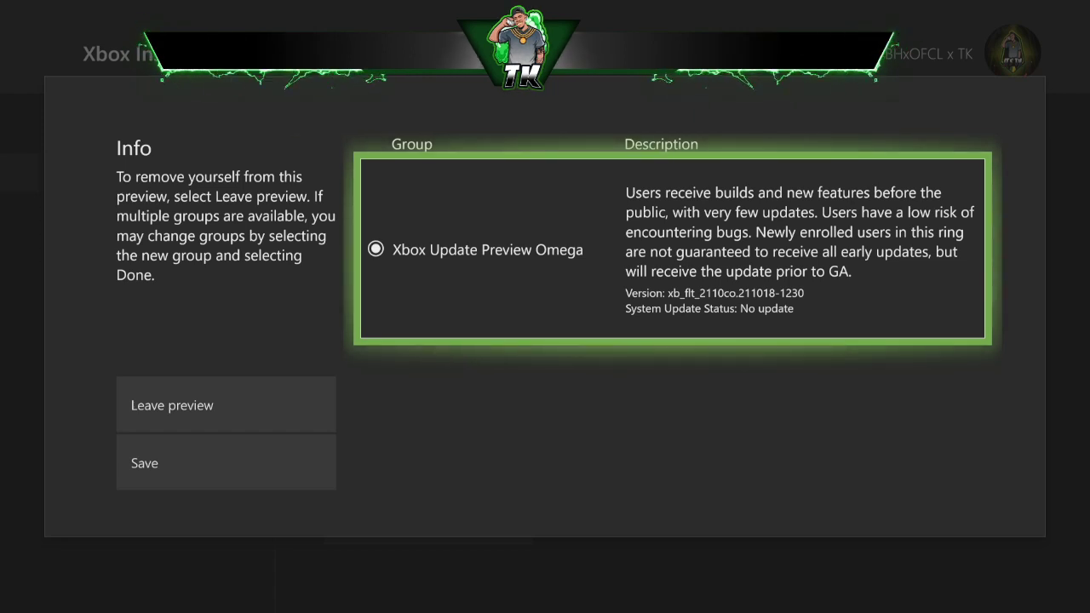
pyautogui.press('Down')
pyautogui.press('Down')
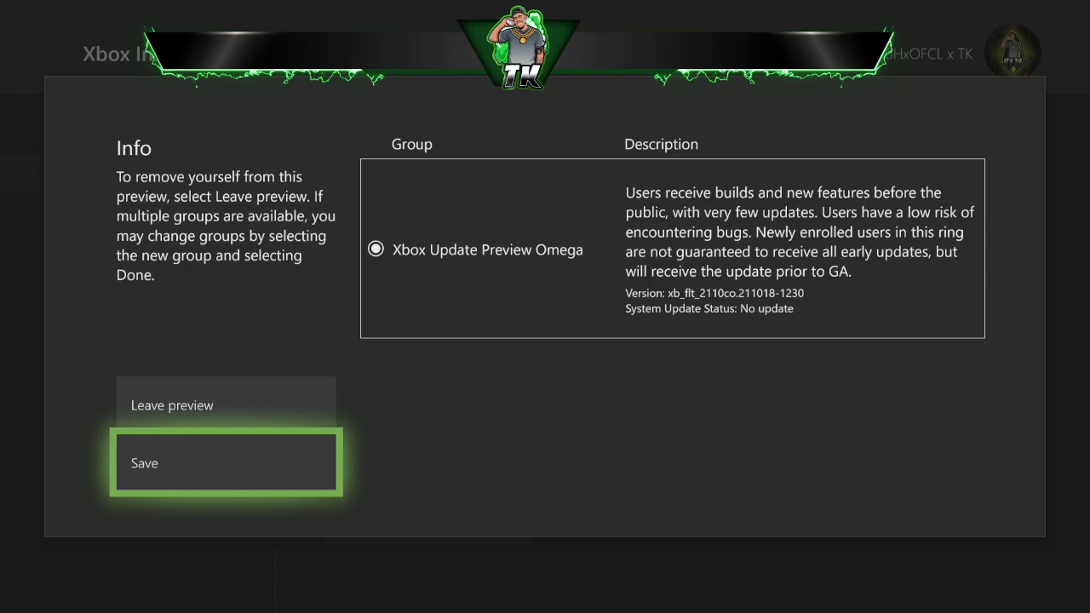
pyautogui.press('Return')
# - Browse the hub's Activities, Previews and Announcements sections in the left menu
pyautogui.press('Escape')
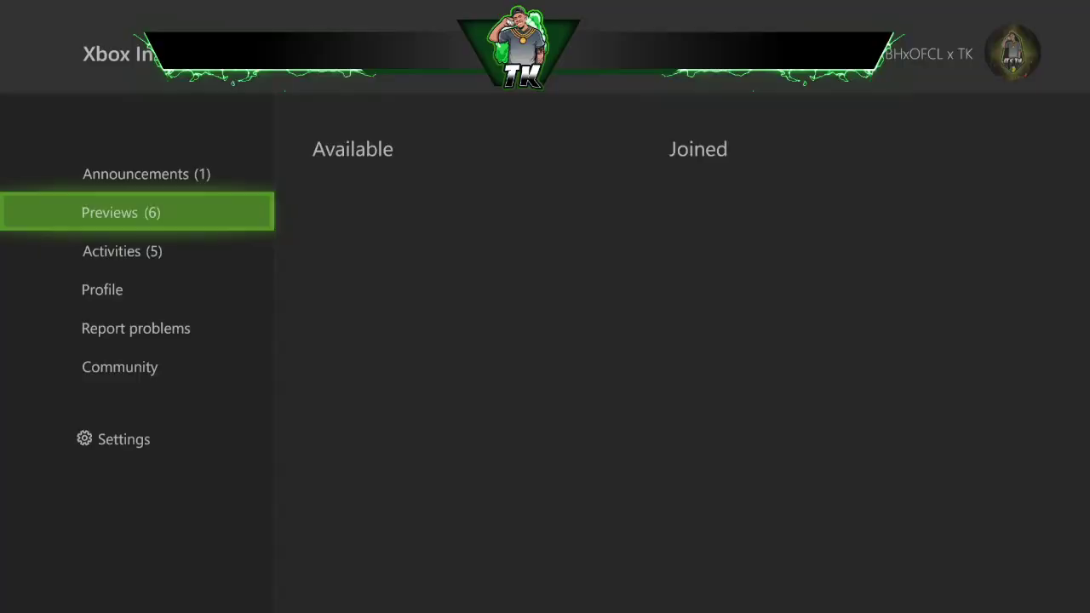
pyautogui.press('Down')
pyautogui.press('Down')
pyautogui.press('Down')
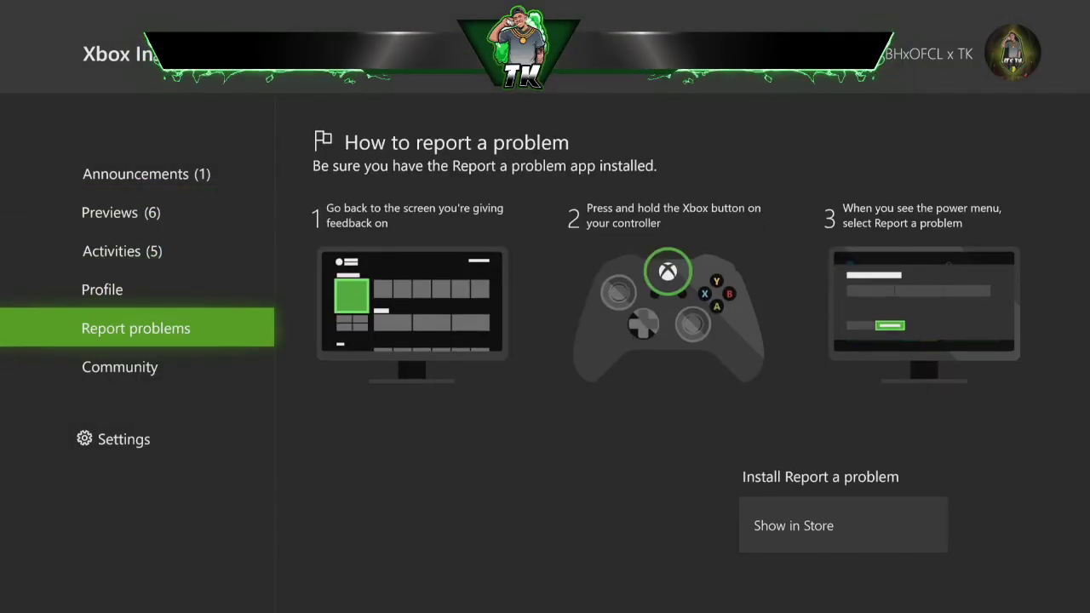
pyautogui.press('Up')
pyautogui.press('Up')
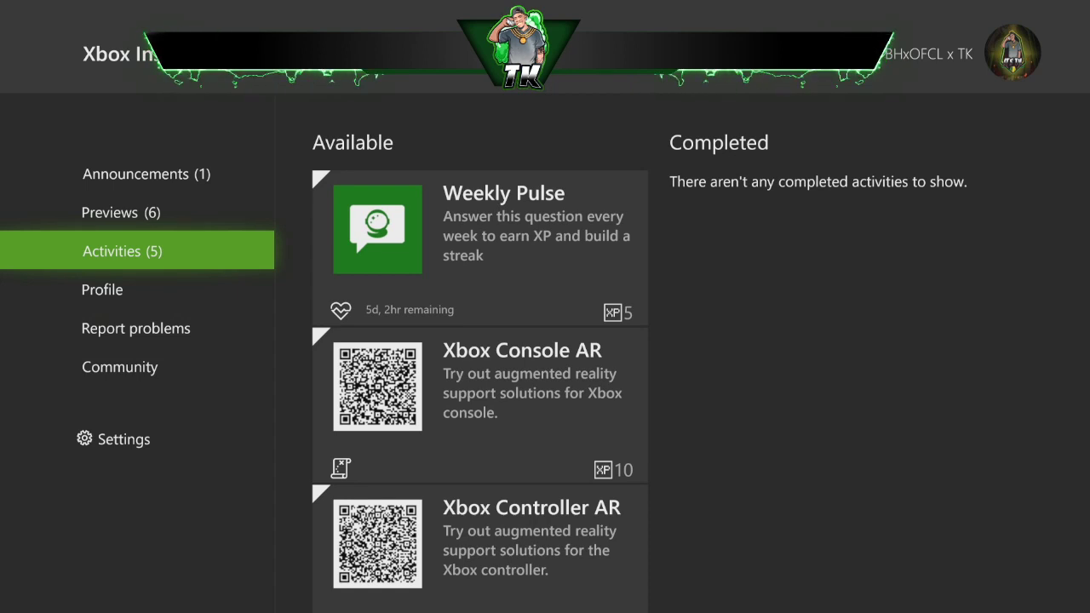
pyautogui.press('Up')
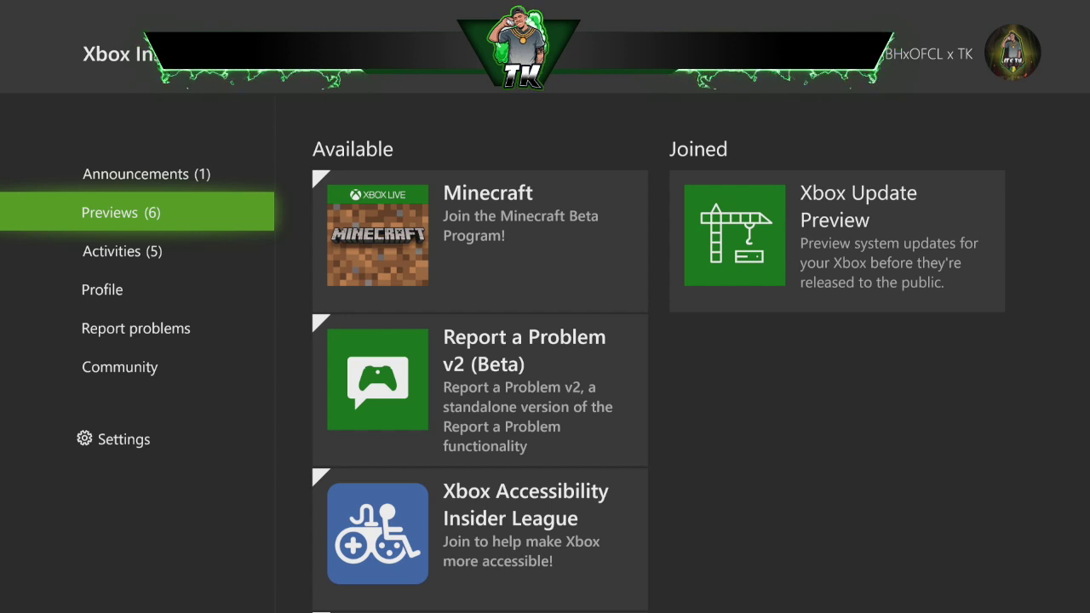
pyautogui.press('Up')
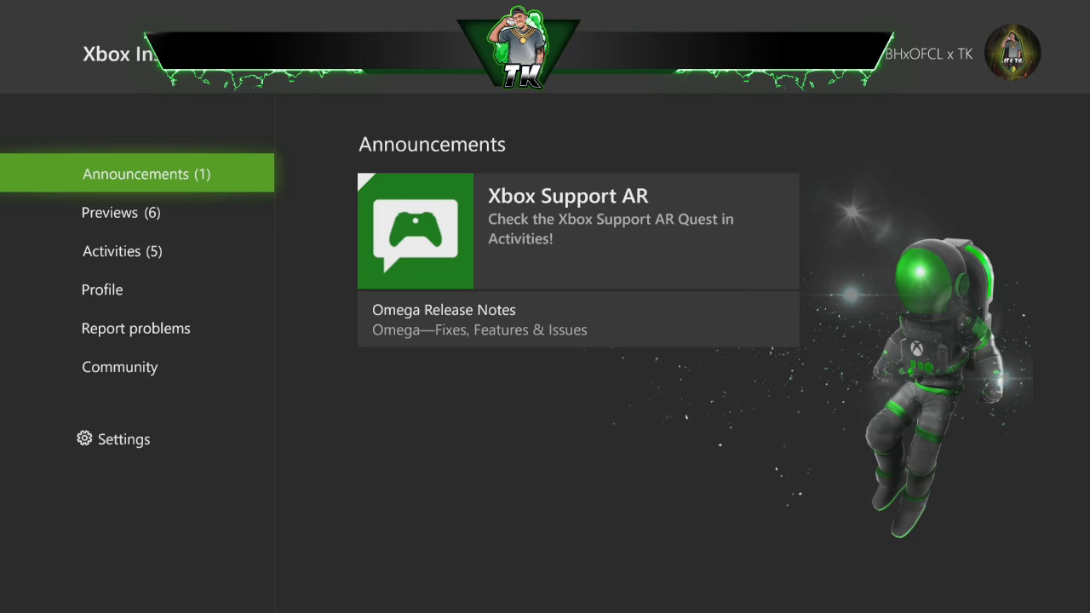
pyautogui.press('Down')
pyautogui.press('Down')
pyautogui.press('Down')
pyautogui.press('Down')
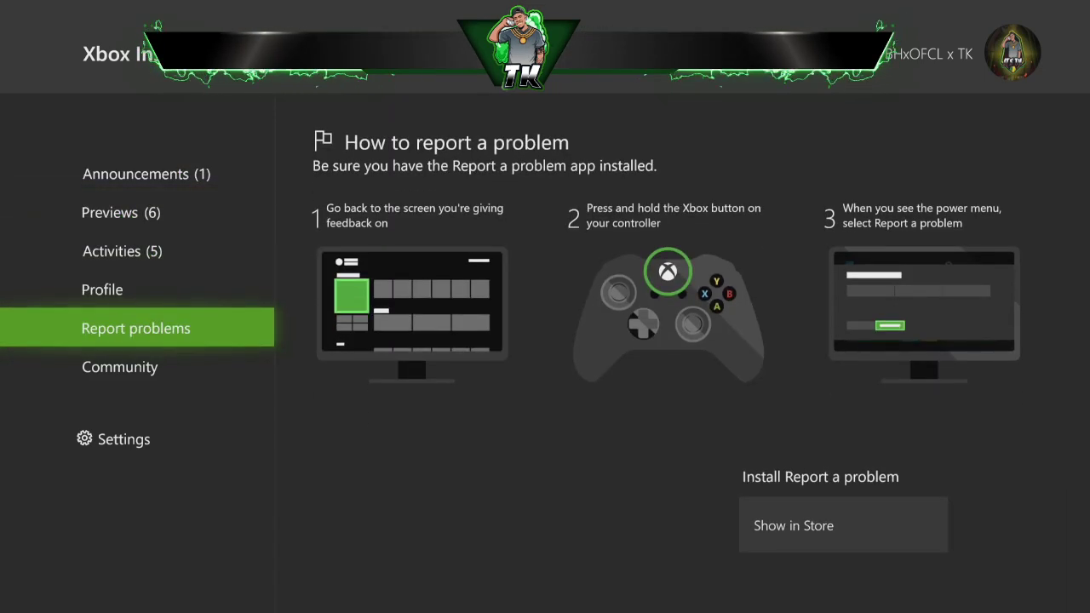
pyautogui.press('Up')
pyautogui.press('Up')
# - Look over the available activities and the Xbox Update Preview card, then show the Community section
pyautogui.press('Right')
pyautogui.press('Down')
pyautogui.press('Down')
pyautogui.press('Down')
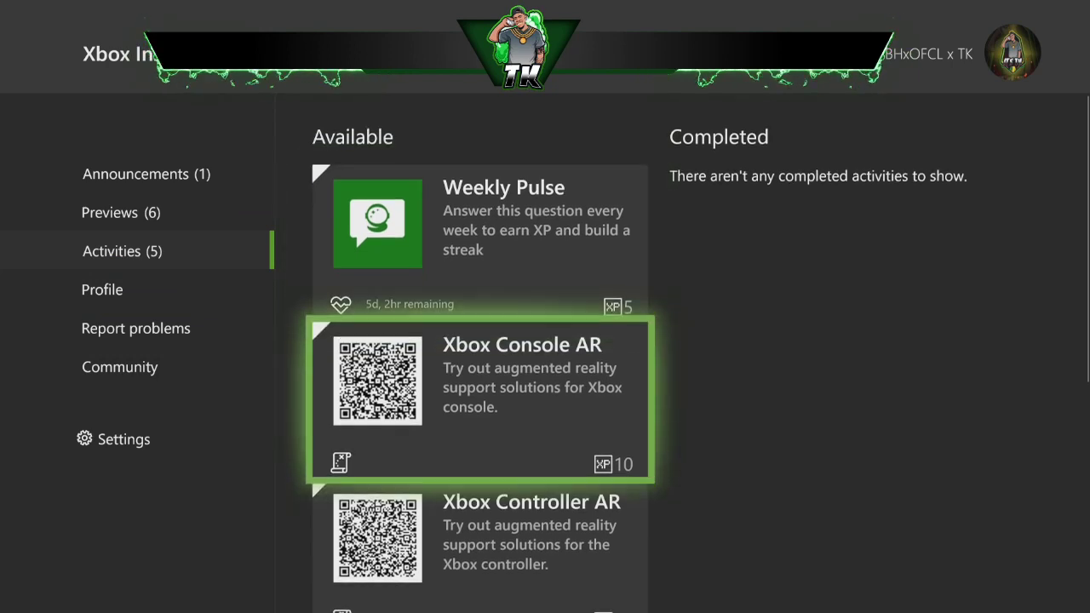
pyautogui.press('Left')
pyautogui.press('Up')
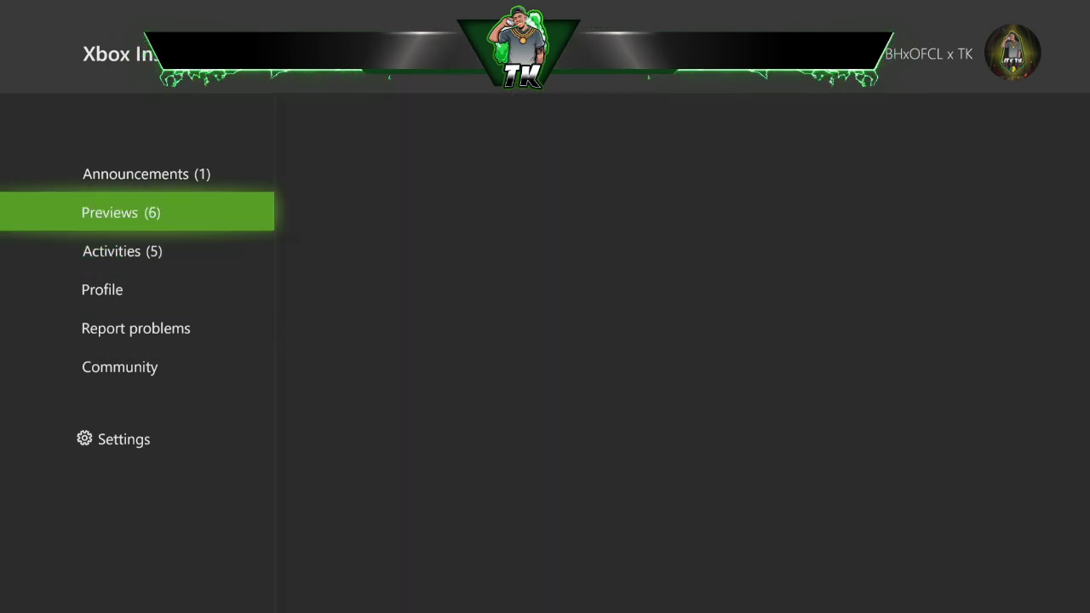
pyautogui.press('Right')
pyautogui.press('Right')
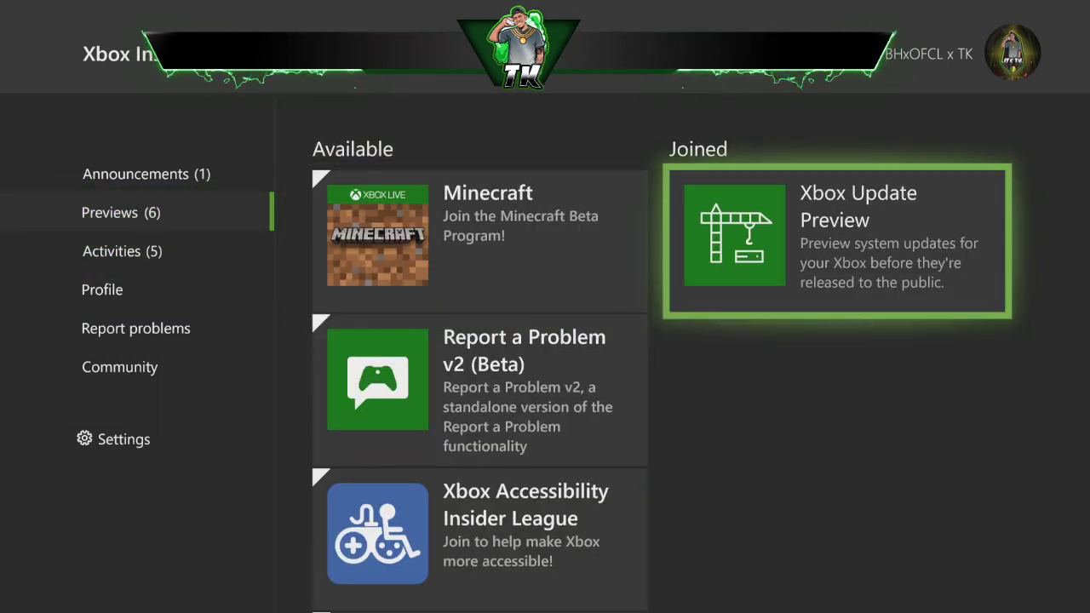
pyautogui.press('Escape')
pyautogui.press('Down')
pyautogui.press('Down')
pyautogui.press('Down')
pyautogui.press('Down')
pyautogui.press('Down')
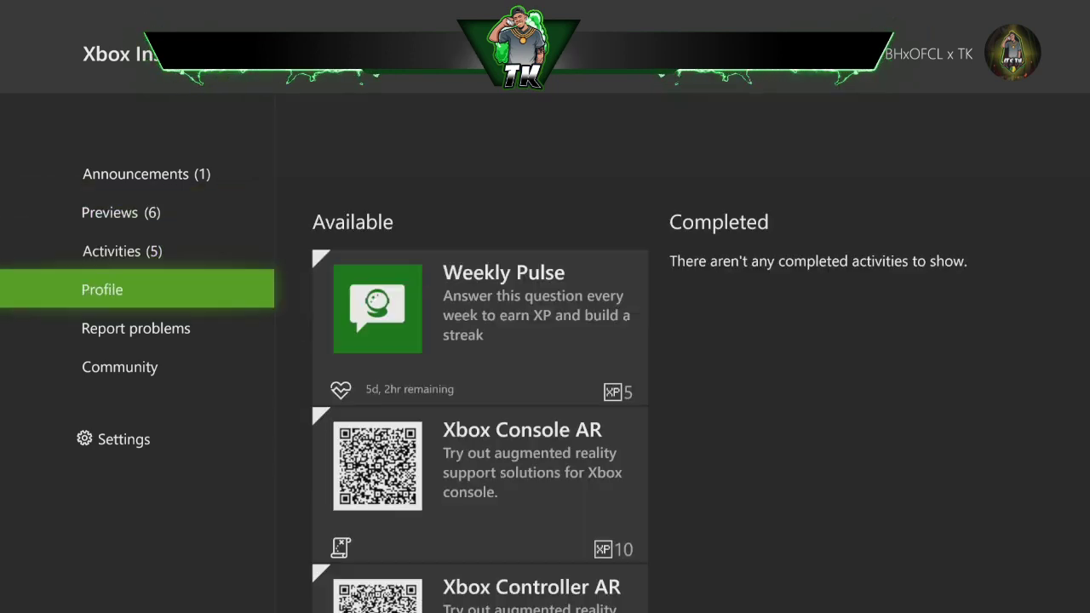
pyautogui.press('Up')
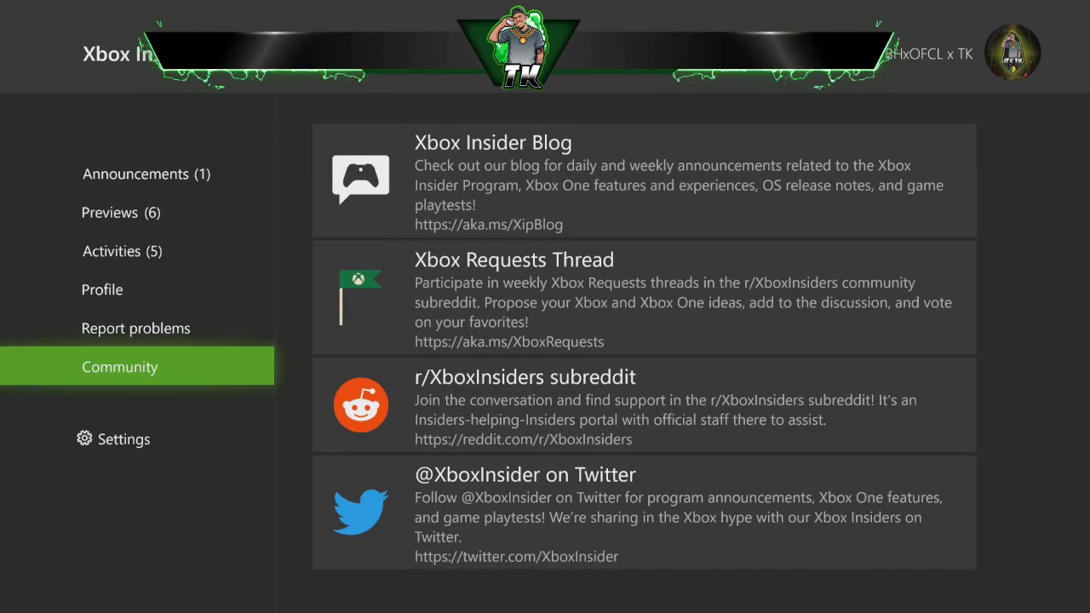
# - Open the Xbox Insider Blog link, loading Xbox Wire's Insider page in Edge
pyautogui.press('Right')
pyautogui.press('Return')
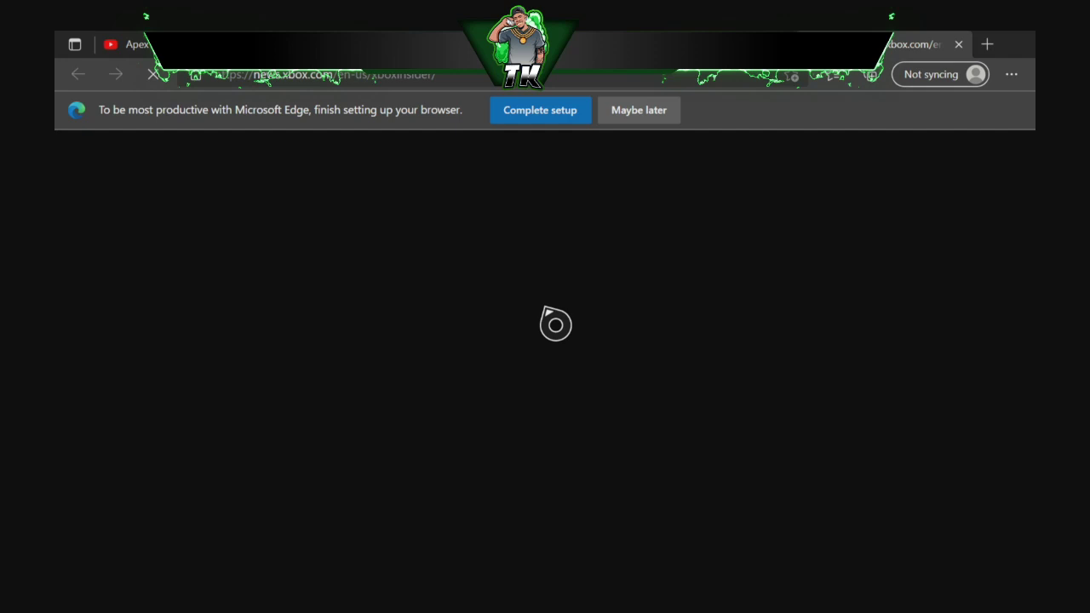
pyautogui.scroll(-2, 555, 325)
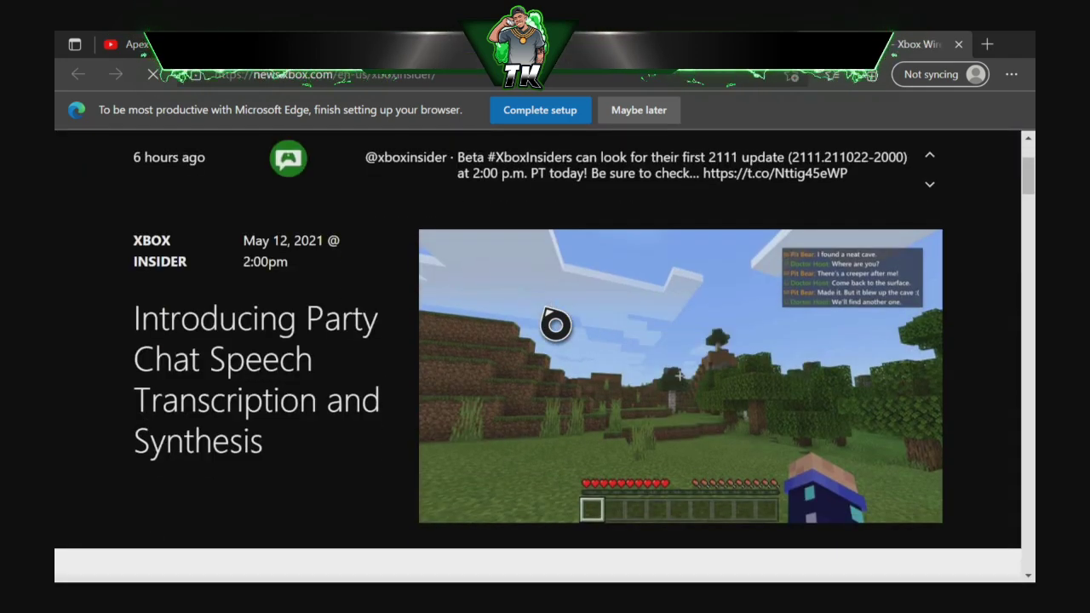
pyautogui.scroll(-4, 544, 278)
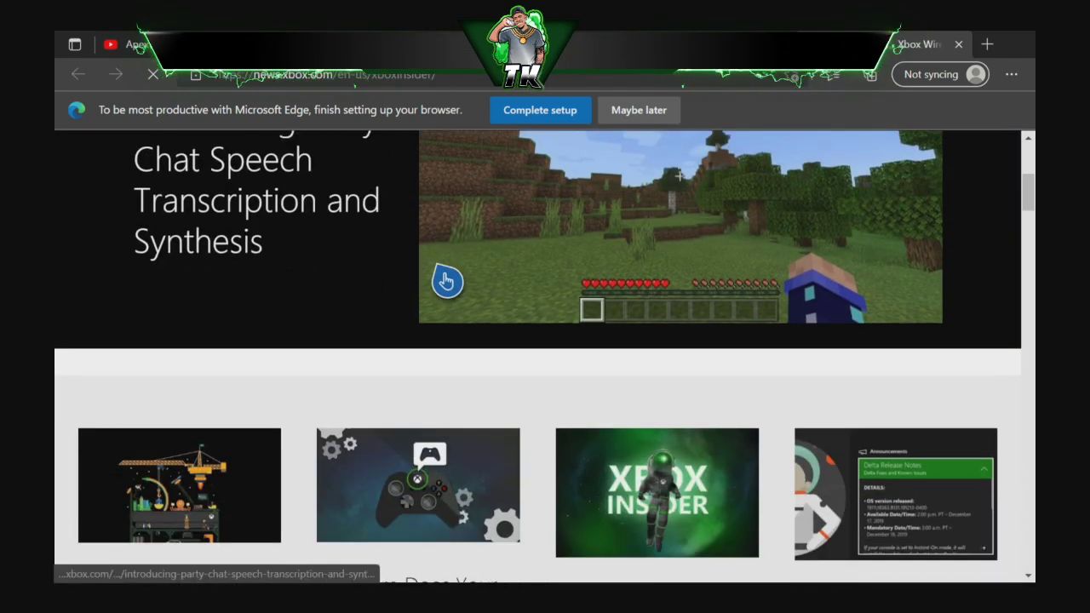
pyautogui.scroll(2, 446, 280)
pyautogui.scroll(4, 477, 290)
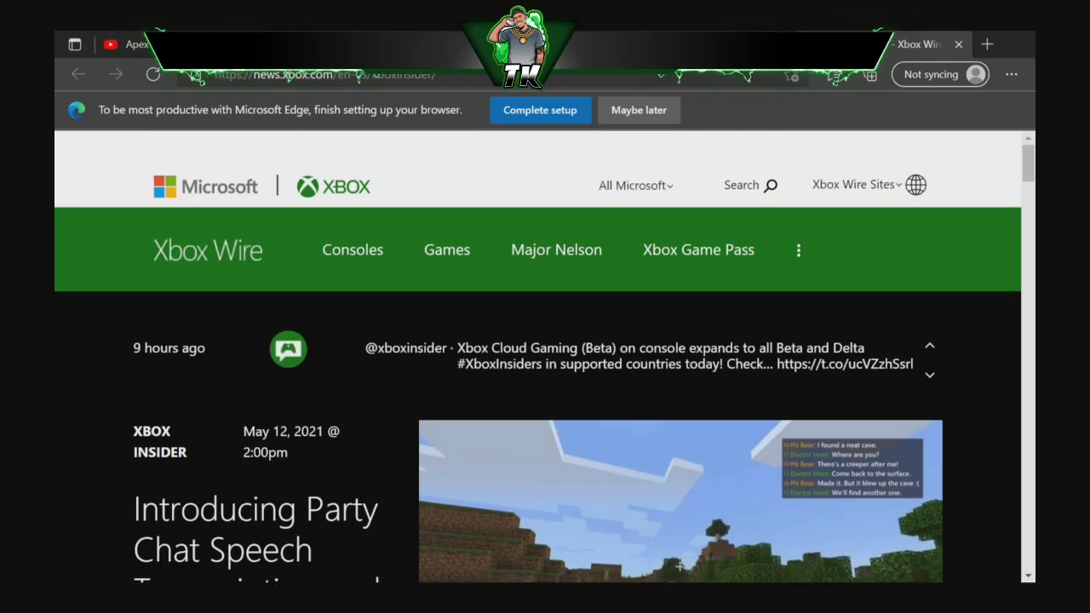
pyautogui.scroll(-10, 530, 306)
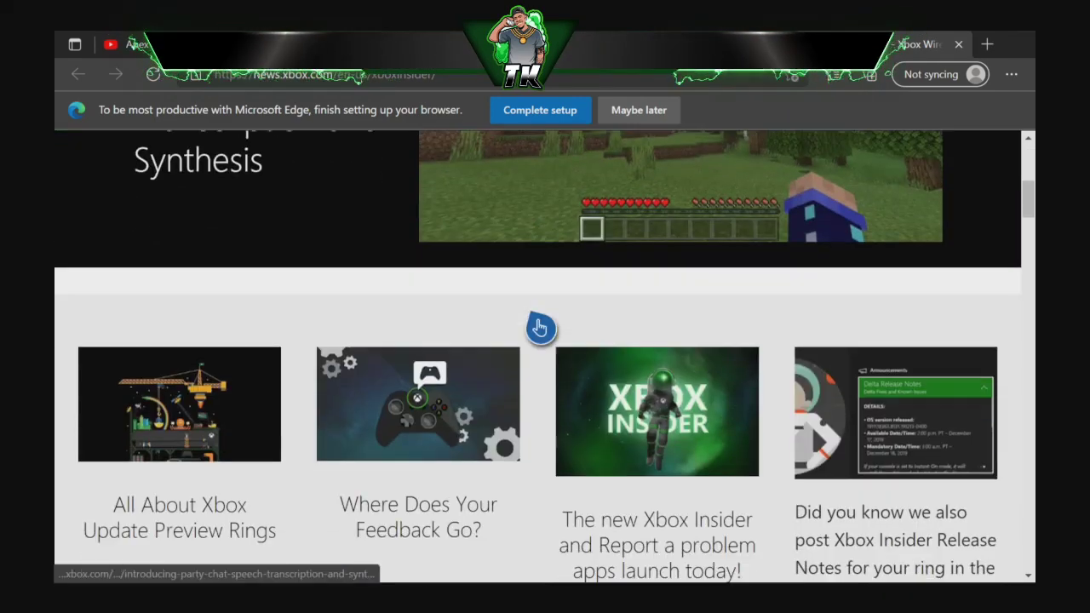
pyautogui.scroll(-2, 486, 333)
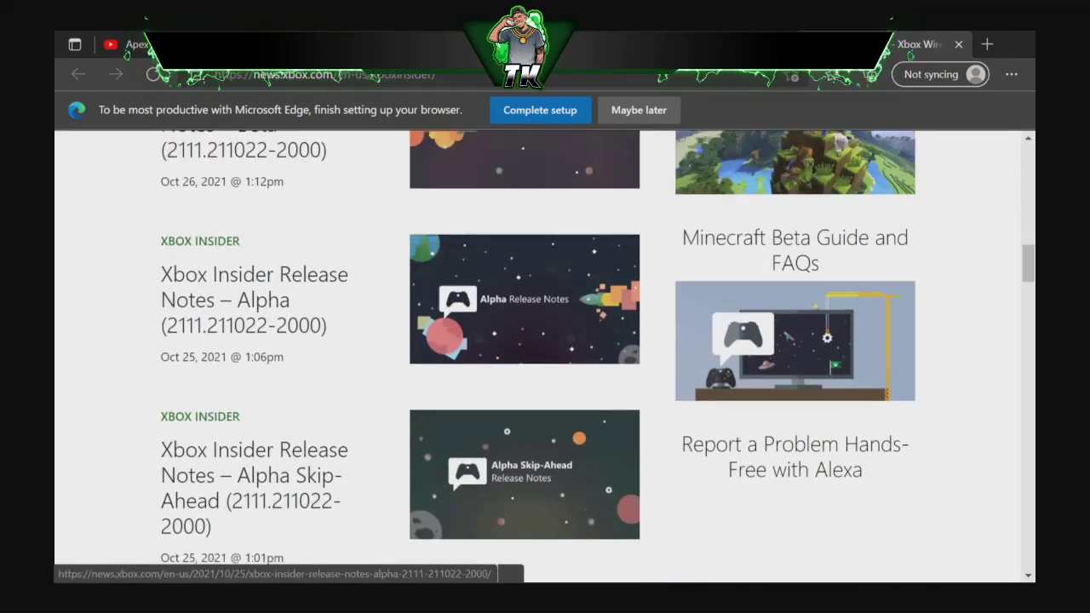
pyautogui.scroll(1, 452, 319)
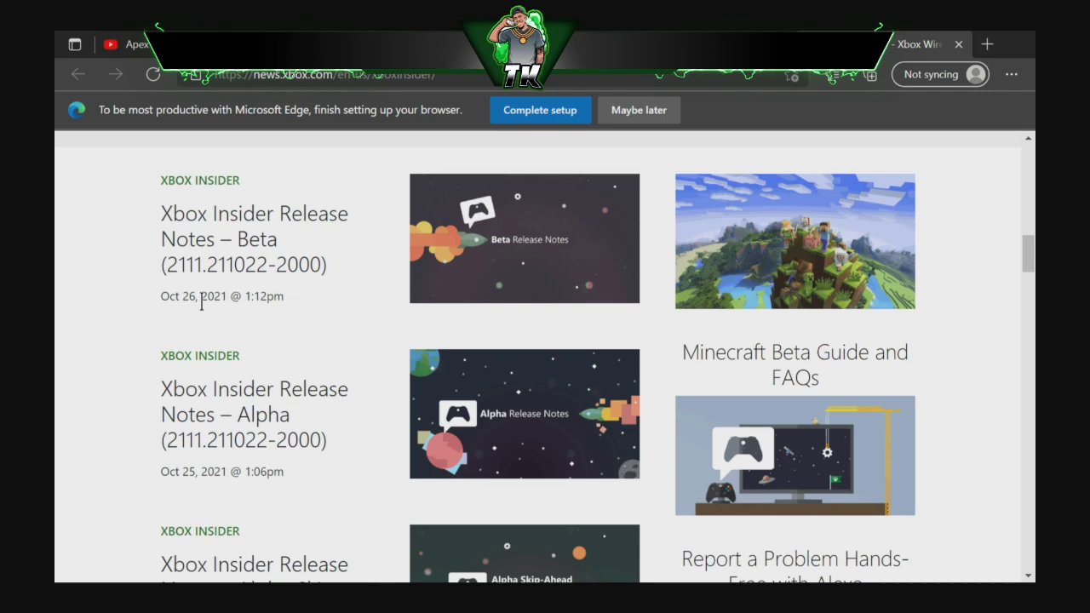
# - Scroll to the release-notes list and open Xbox Insider Release Notes – Beta 2111.211022-2000
pyautogui.scroll(-5, 202, 302)
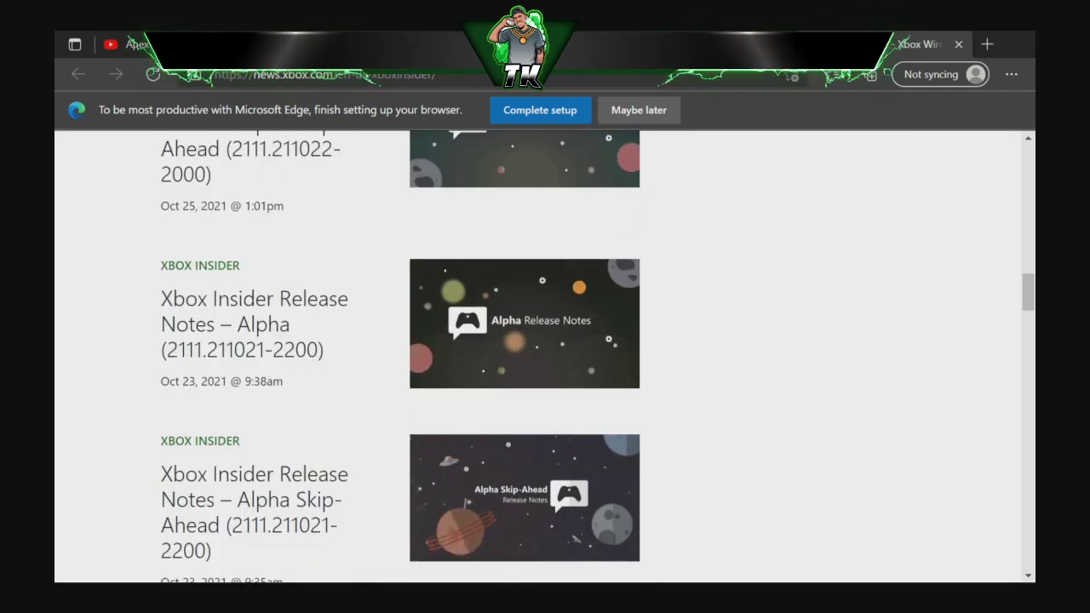
pyautogui.scroll(-9, 202, 302)
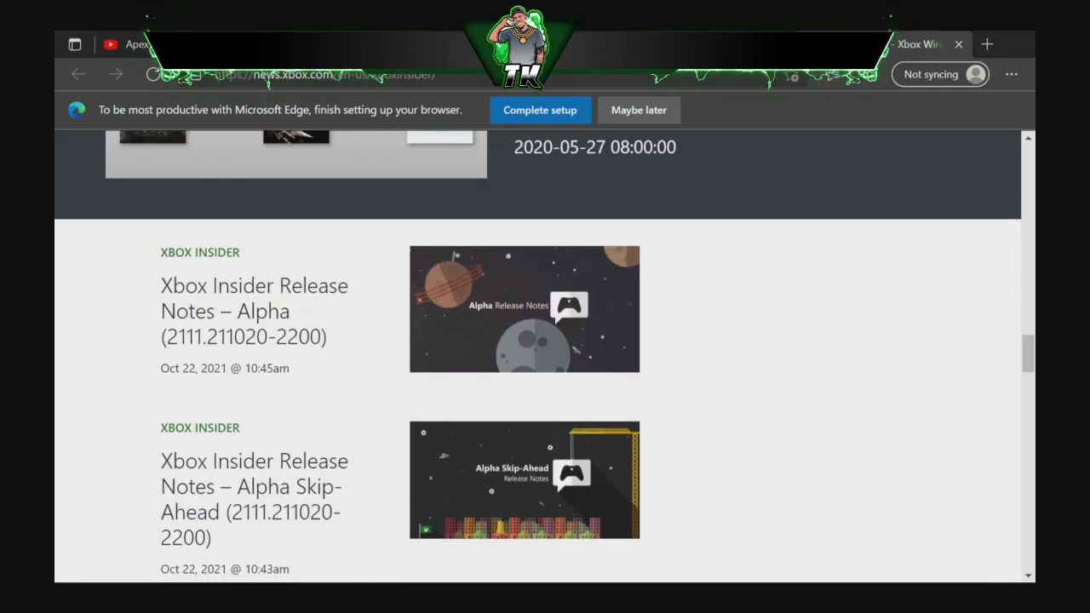
pyautogui.scroll(-4, 539, 357)
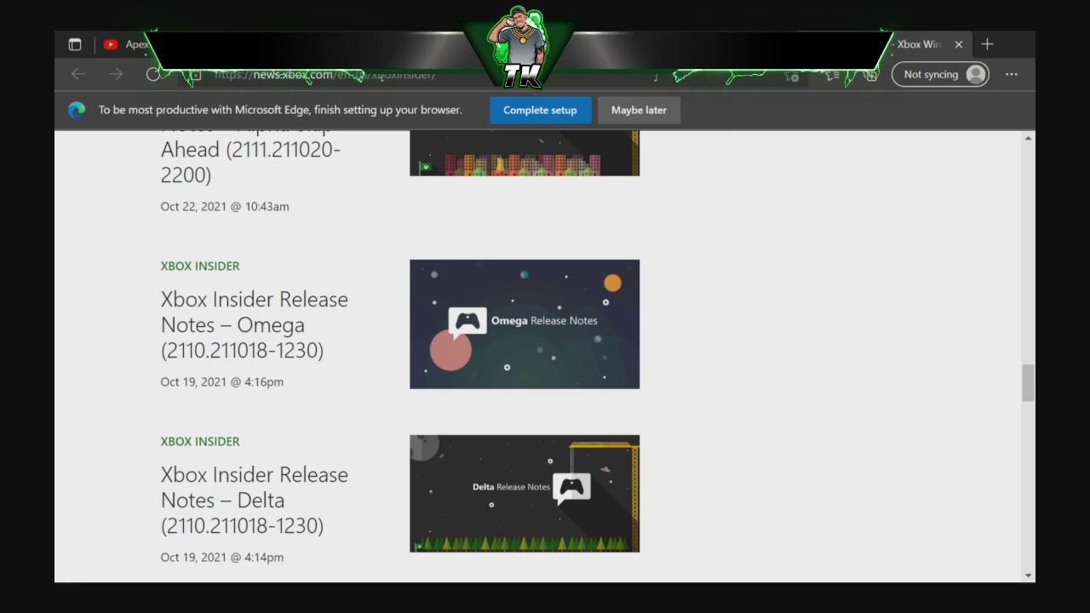
pyautogui.scroll(4, 539, 356)
pyautogui.scroll(14, 538, 357)
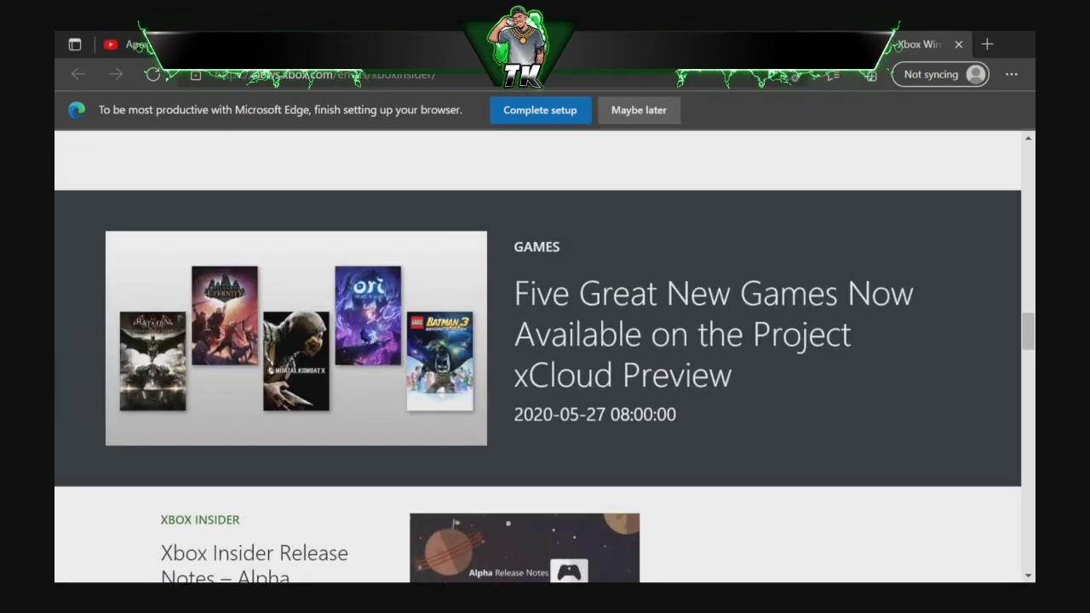
pyautogui.scroll(3, 539, 357)
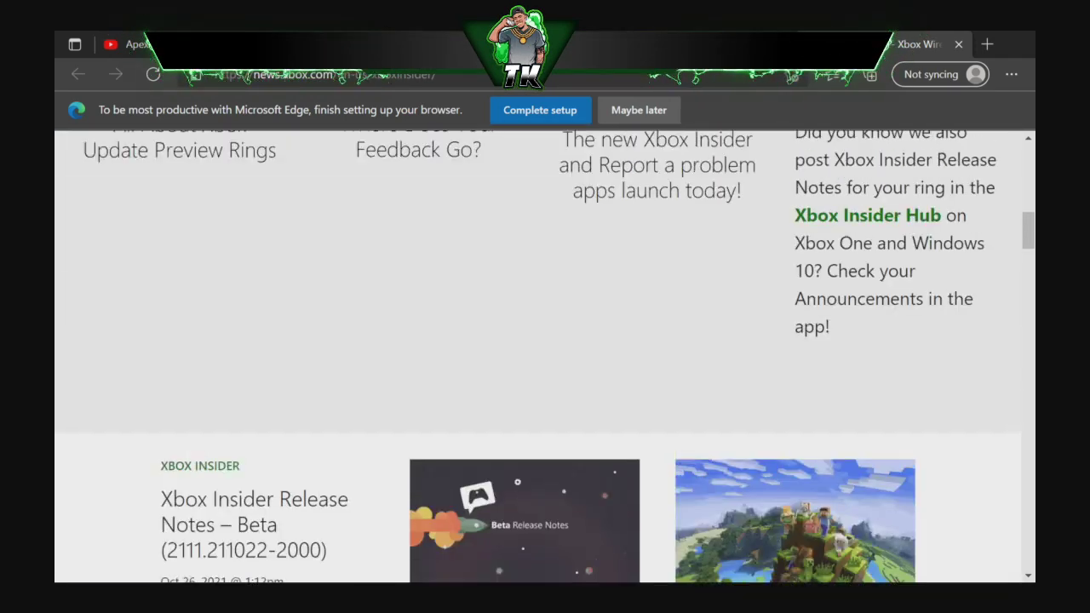
pyautogui.scroll(-2, 539, 357)
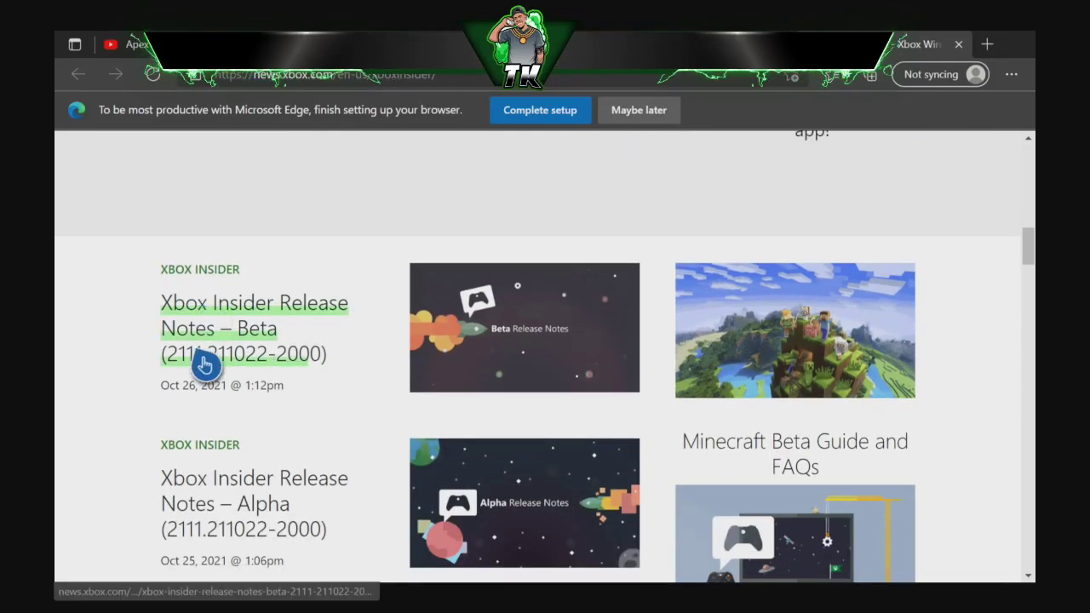
pyautogui.click(386, 381)
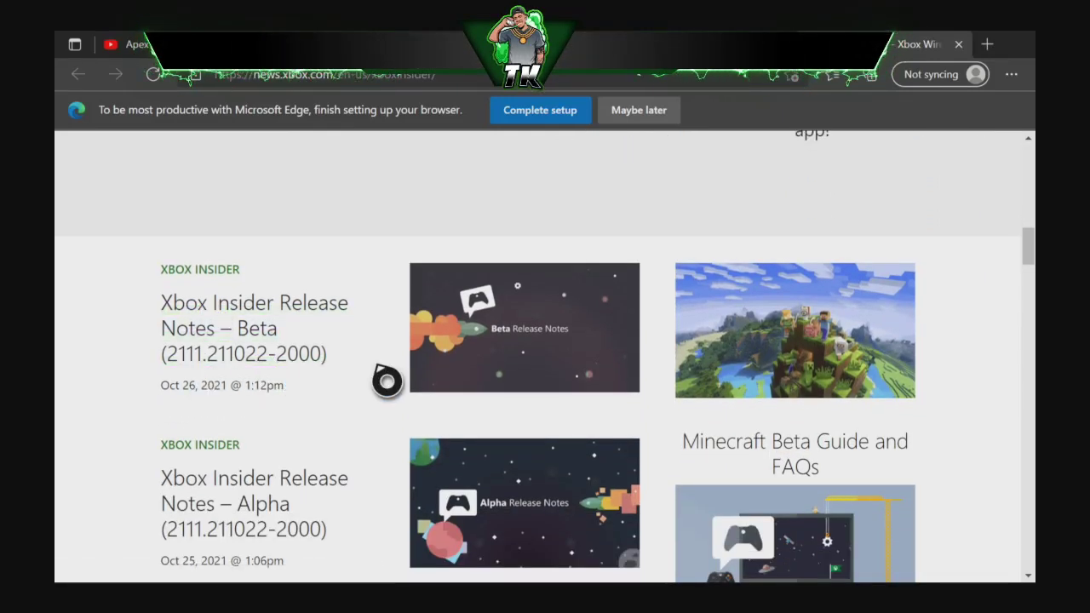